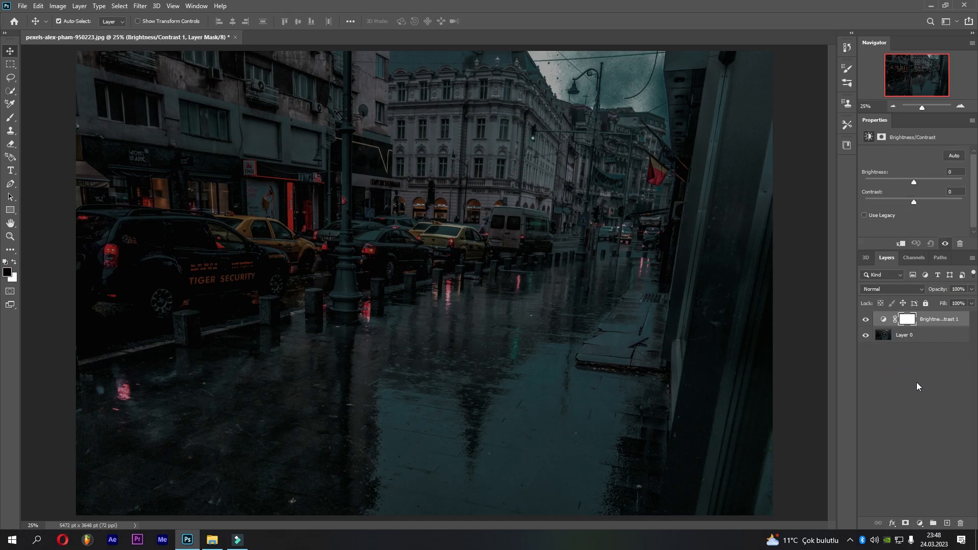
Step: Clip the Brightness/Contrast adjustment to the street photo and set Brightness to -40 and Contrast to 15
click(902, 243)
mouse_move(915, 182)
mouse_down()
mouse_move(891, 181)
mouse_move(902, 178)
mouse_up()
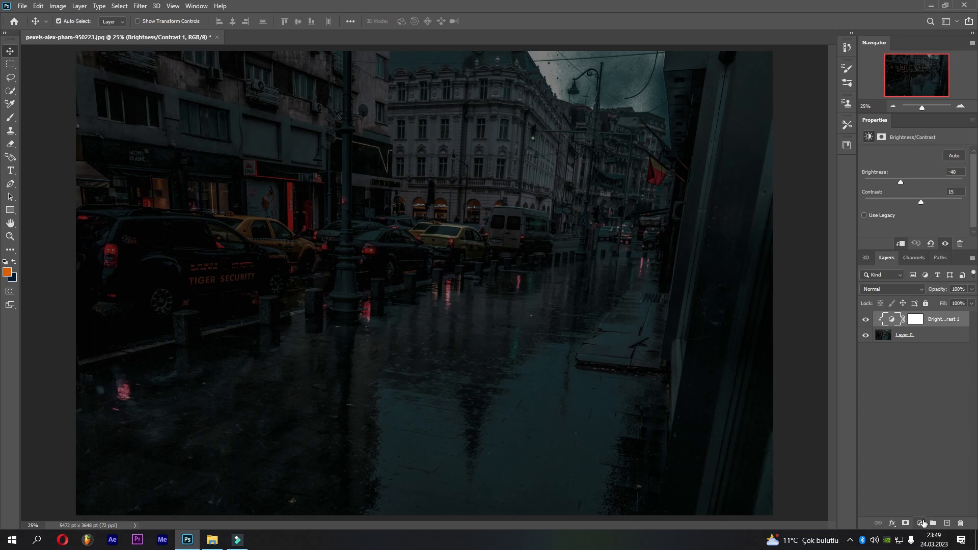
Step: Add a Black & White adjustment above the clipped adjustment and stamp all visible layers into a new layer
click(923, 523)
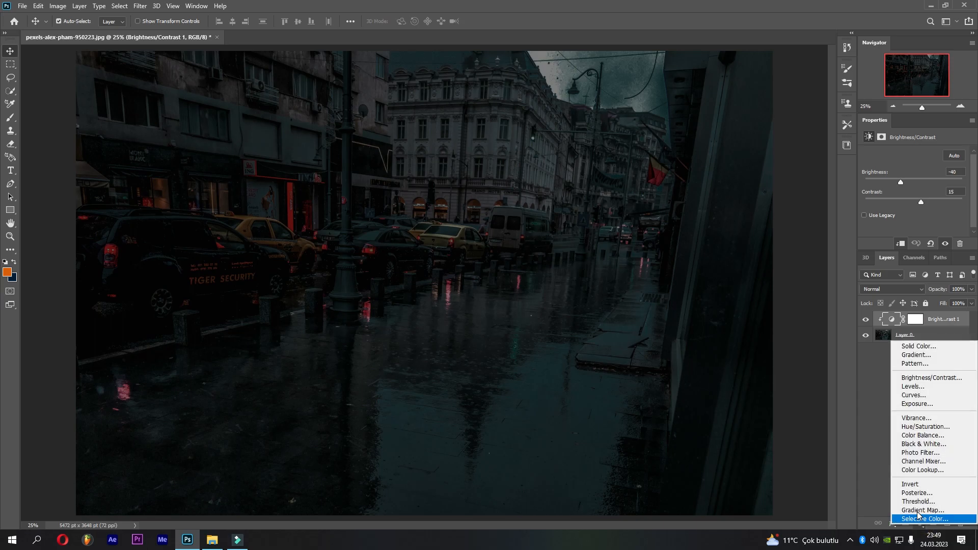
click(921, 444)
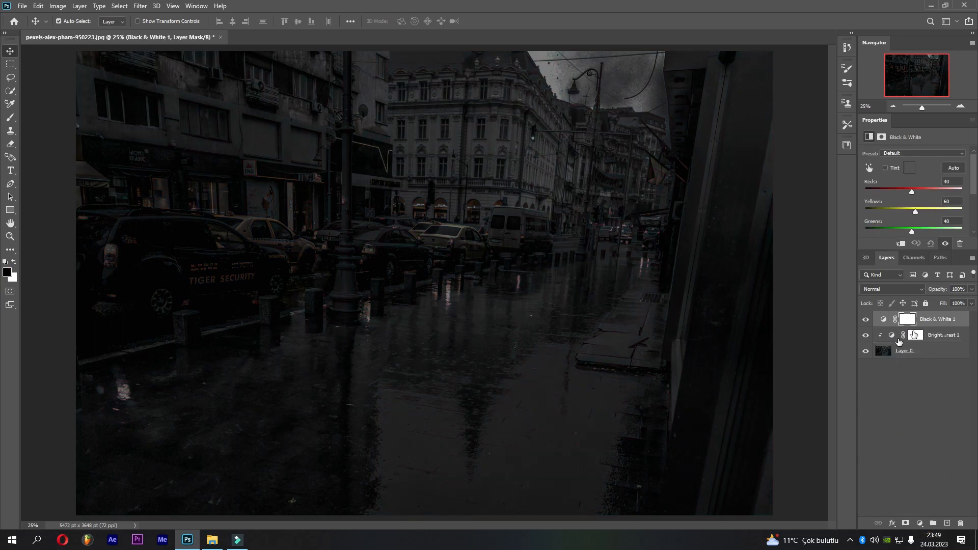
click(883, 321)
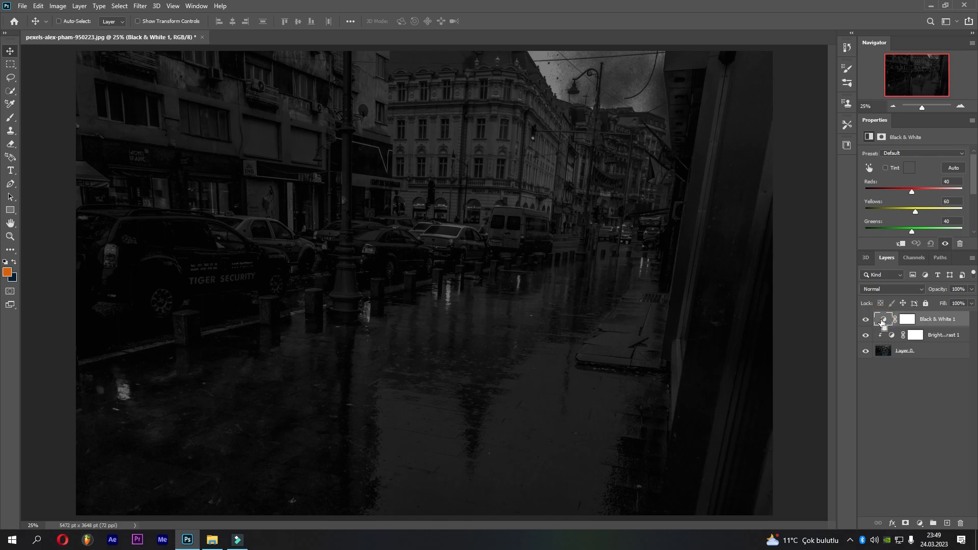
key(ctrl+alt+shift+e)
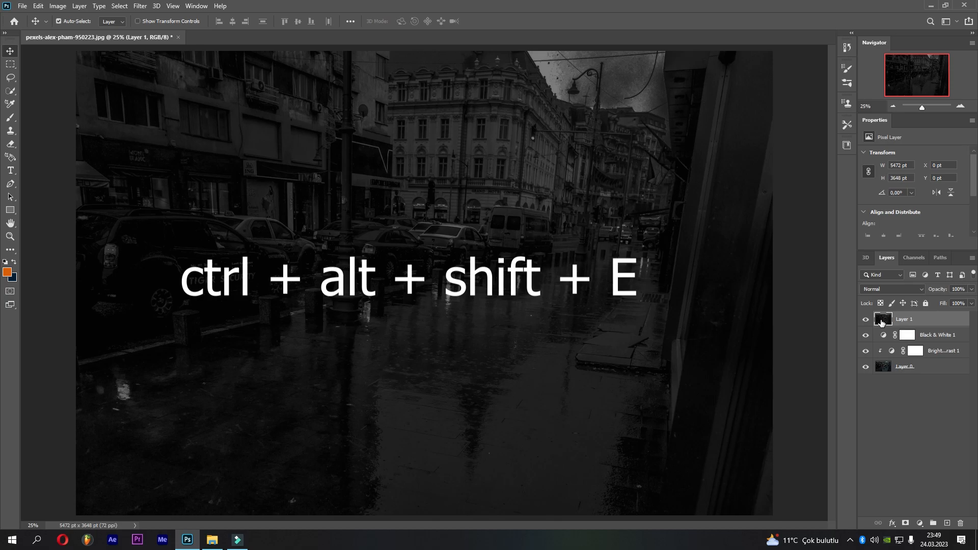
Step: Apply a Gaussian Blur with a 7.4 pixel radius to the stamped grayscale layer
click(140, 6)
mouse_move(177, 123)
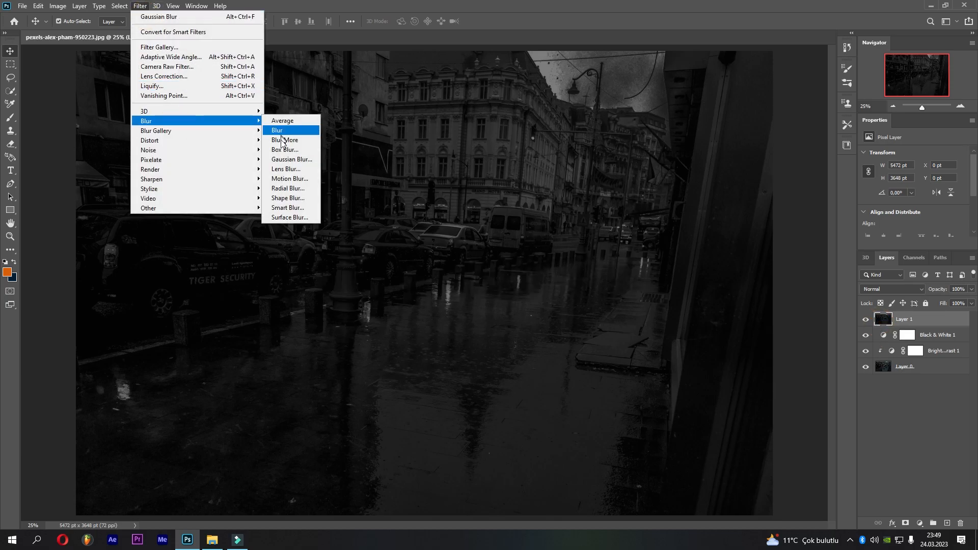
click(291, 159)
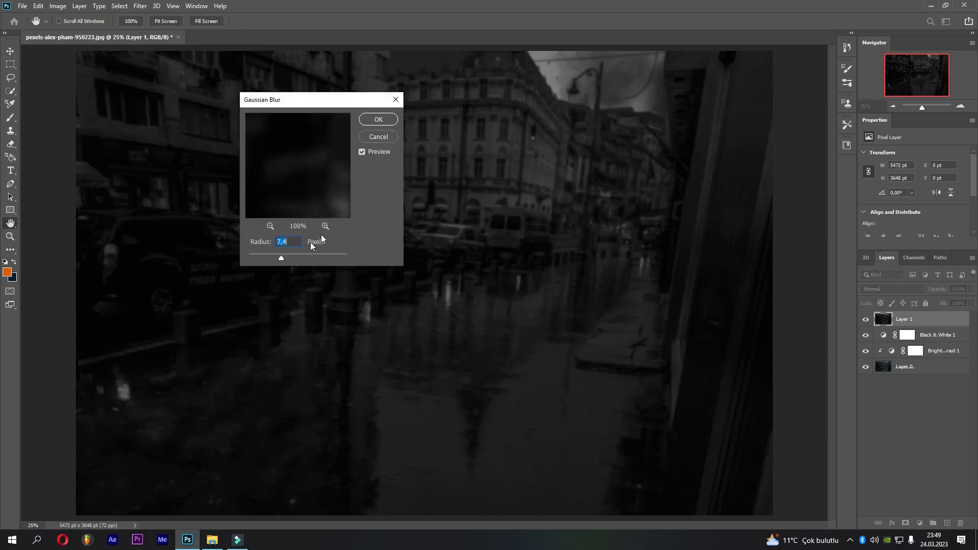
key(Return)
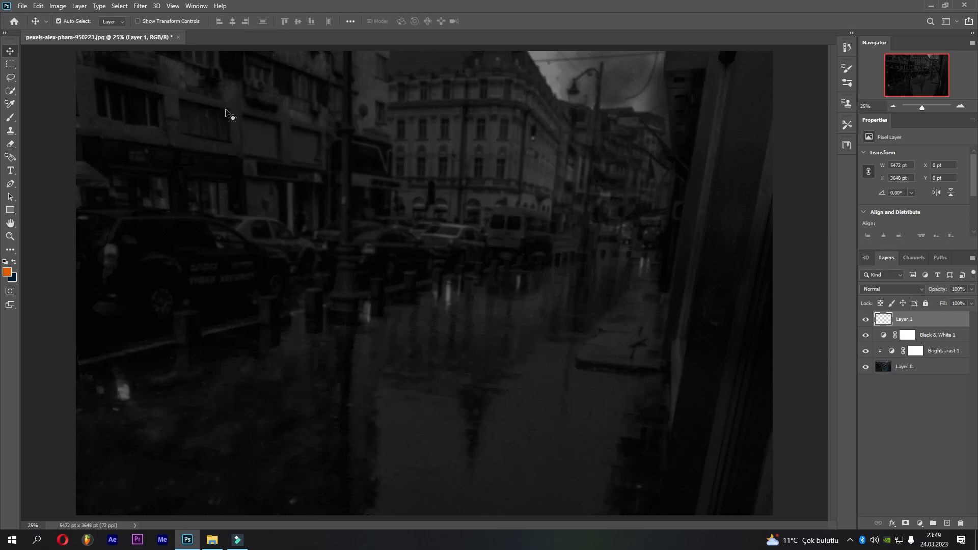
Step: Save the document as a Photoshop file named distort in the Neon Text with Reflaction folder, keeping Maximize Compatibility on
click(27, 9)
click(56, 127)
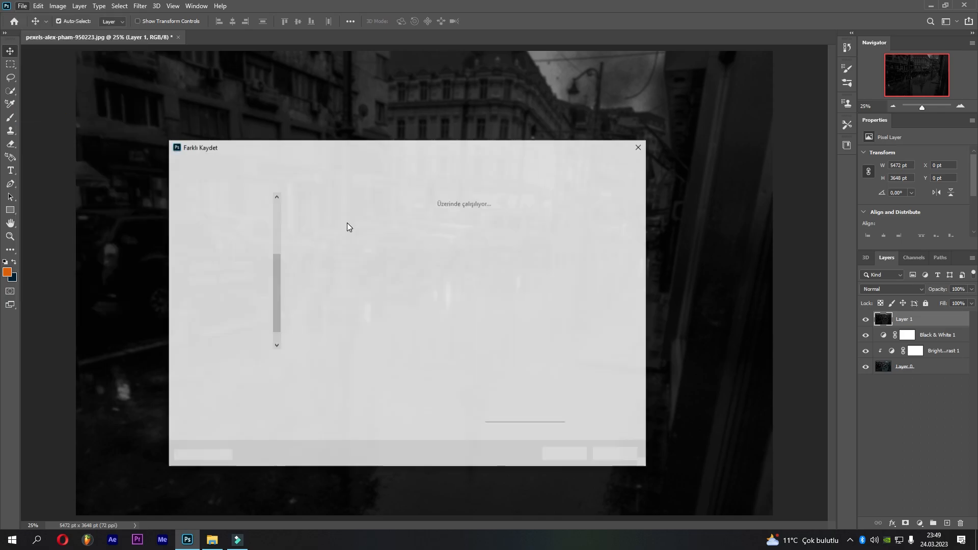
text(distort)
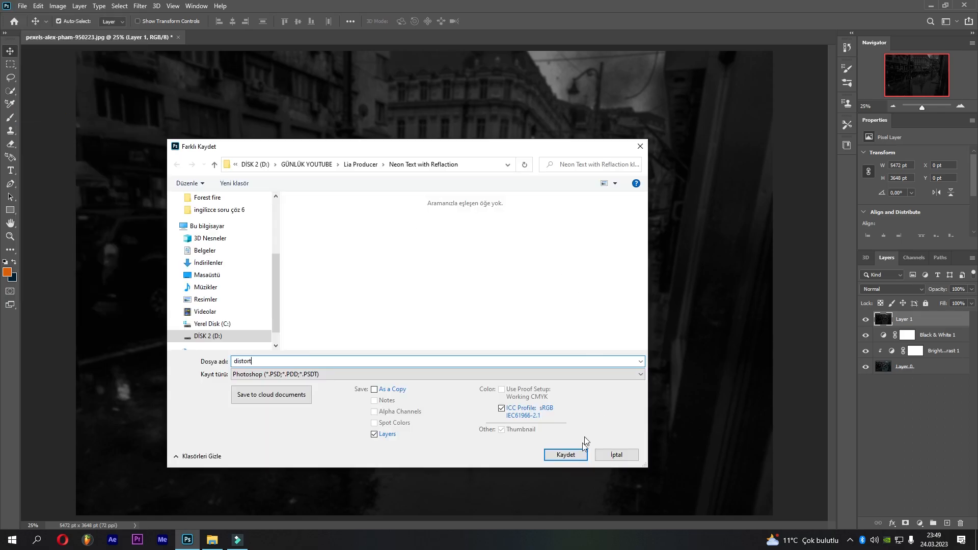
click(573, 457)
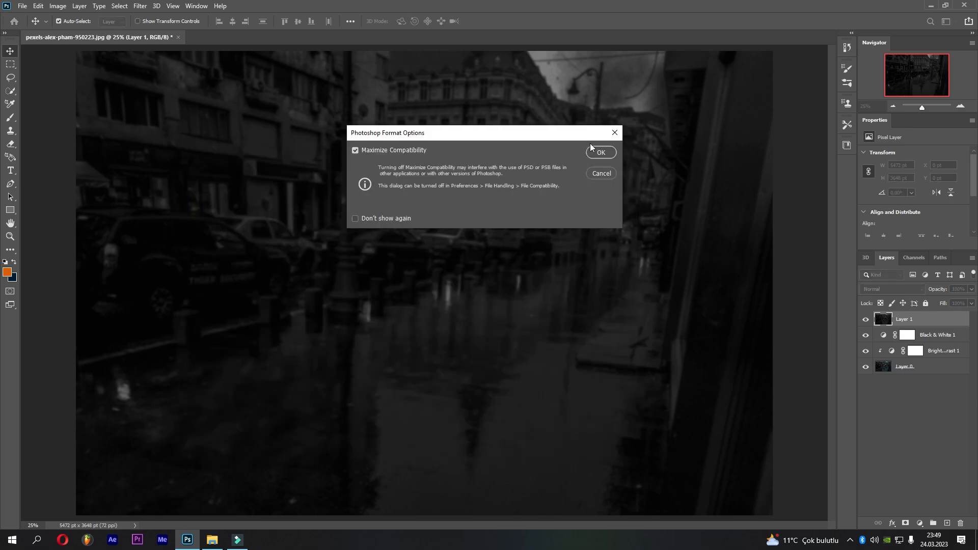
click(600, 153)
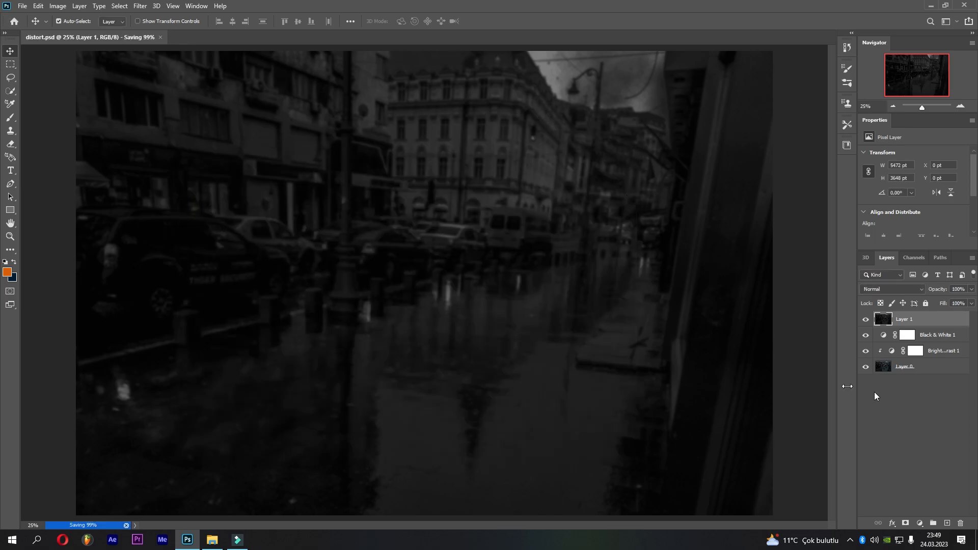
Step: Delete the blurred layer and the Black & White adjustment, and convert the photo with its Brightness/Contrast adjustment to a smart object
click(915, 321)
shift+click(926, 330)
drag(927, 331, 960, 523)
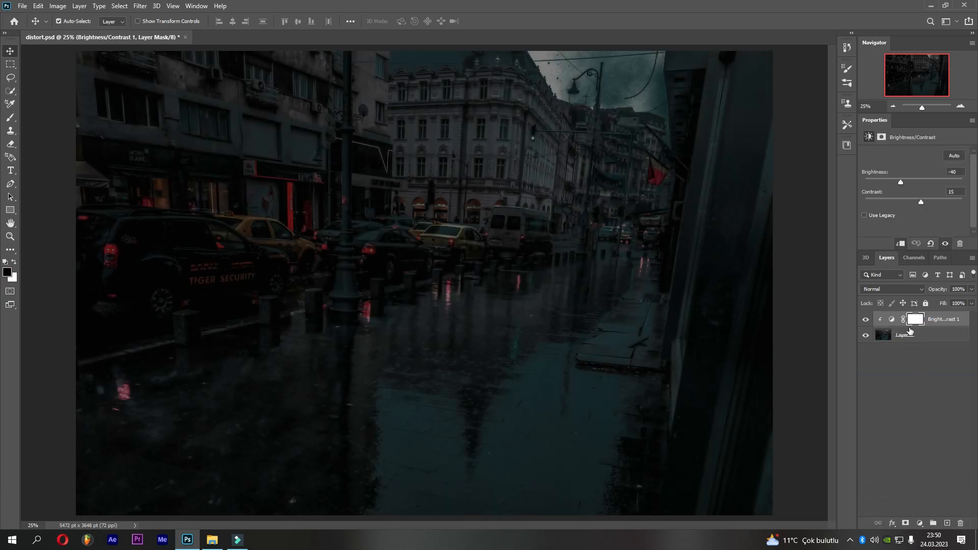
right_click(907, 337)
click(794, 240)
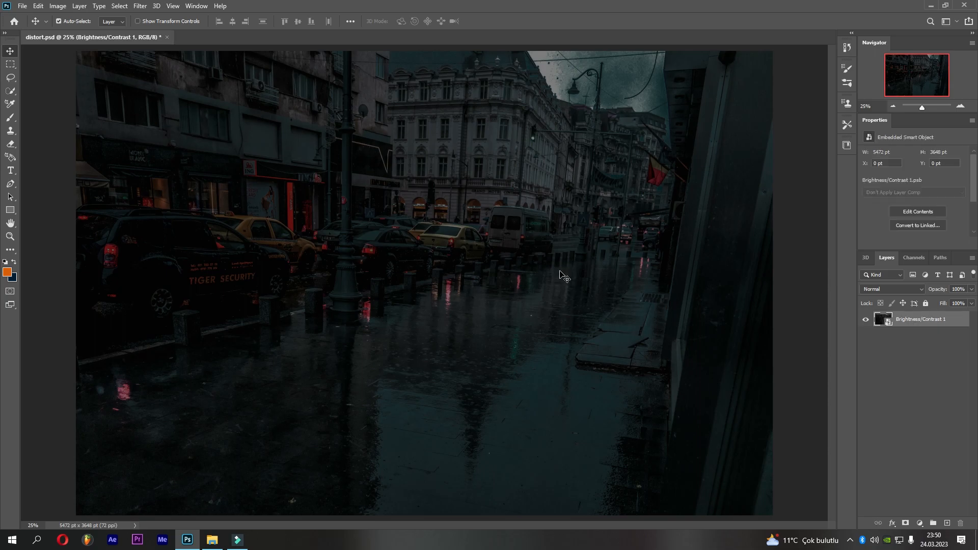
Step: Add the white two-line text "LIA PRODUCER" over the middle of the street and commit it
click(16, 171)
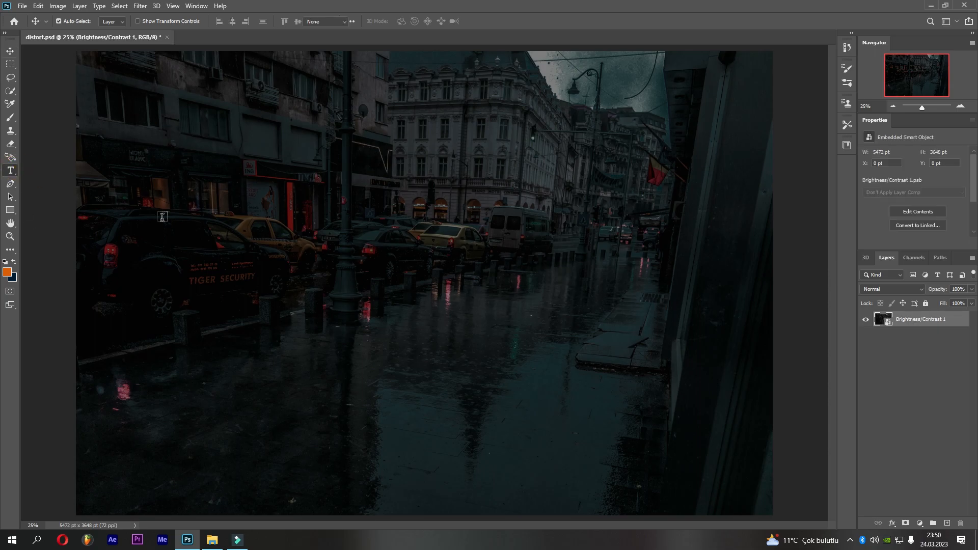
click(356, 267)
text(LIA)
key(Return)
text(PRODUCER)
scroll(923, 174, down, 3)
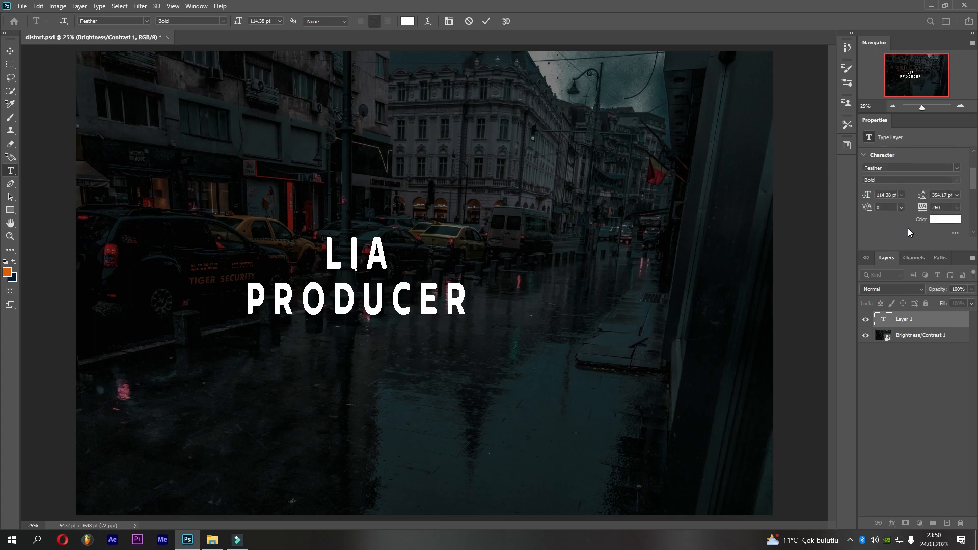
click(955, 225)
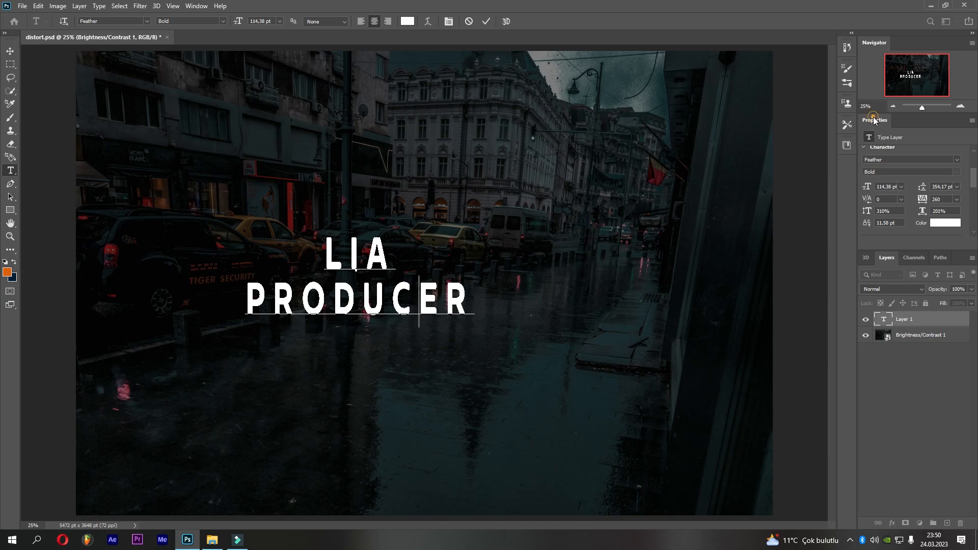
click(199, 6)
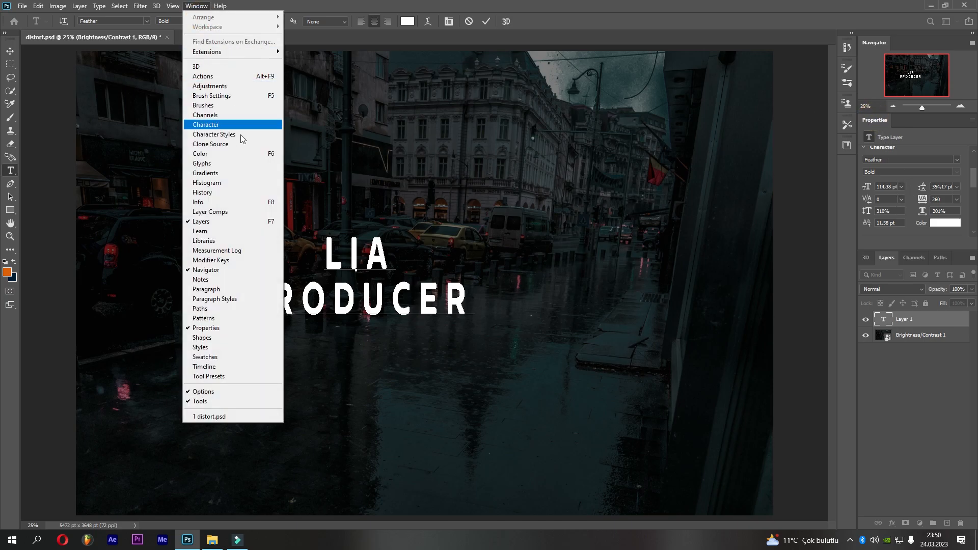
click(930, 372)
click(897, 322)
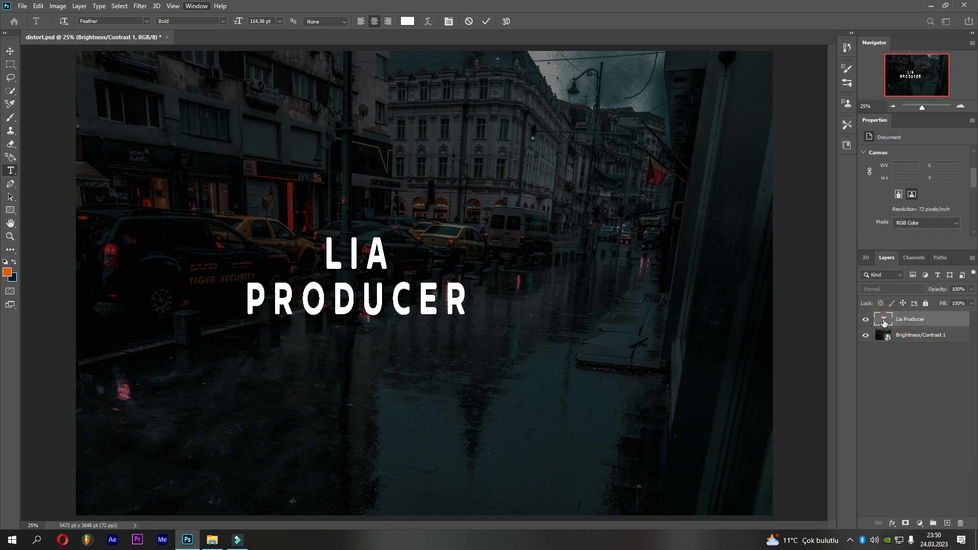
Step: Change the font of the whole "LIA PRODUCER" text to Beon Medium
scroll(949, 205, down, 3)
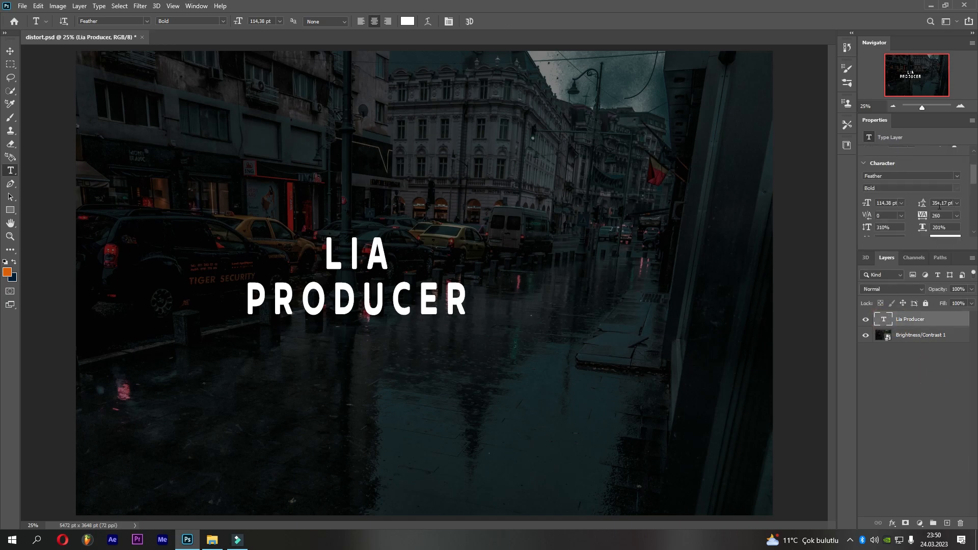
scroll(916, 214, down, 1)
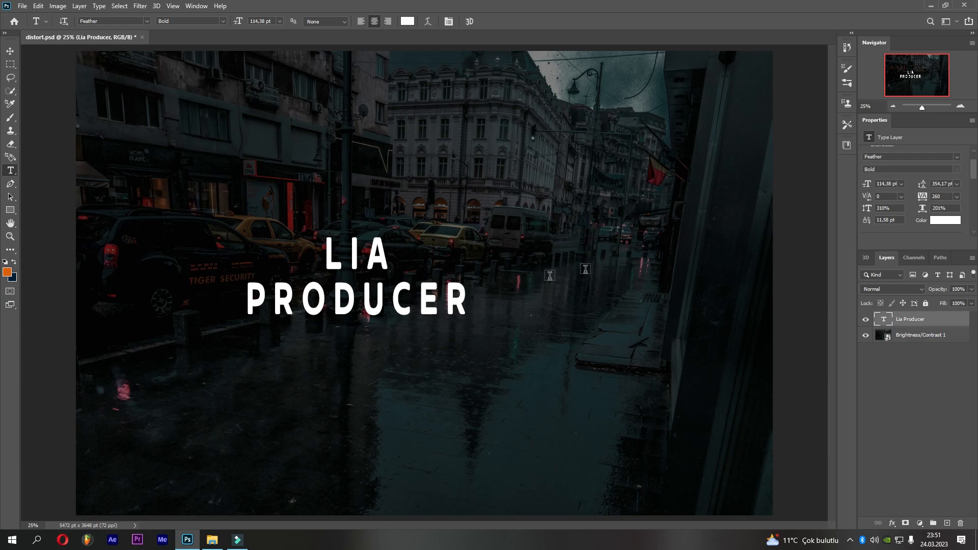
click(403, 299)
key(ctrl+a)
click(956, 157)
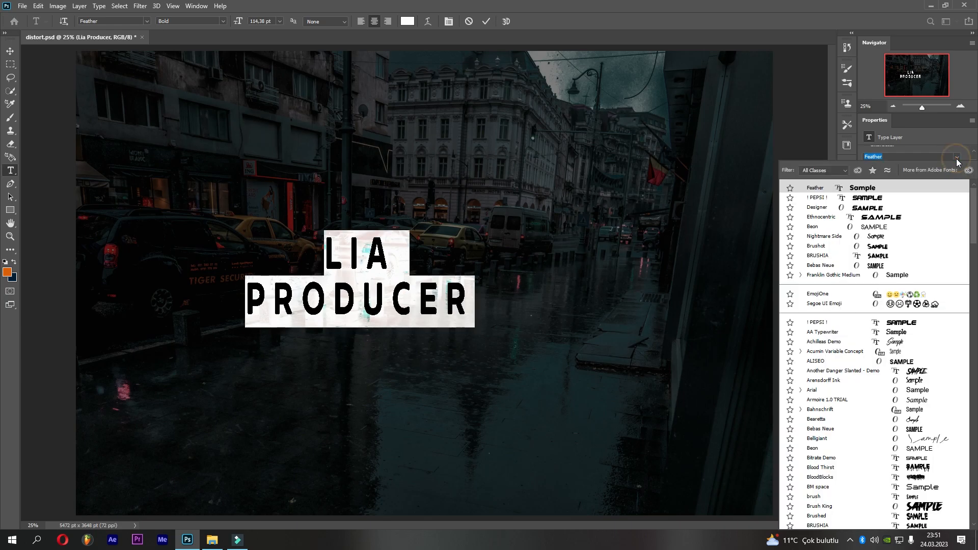
click(928, 227)
click(417, 278)
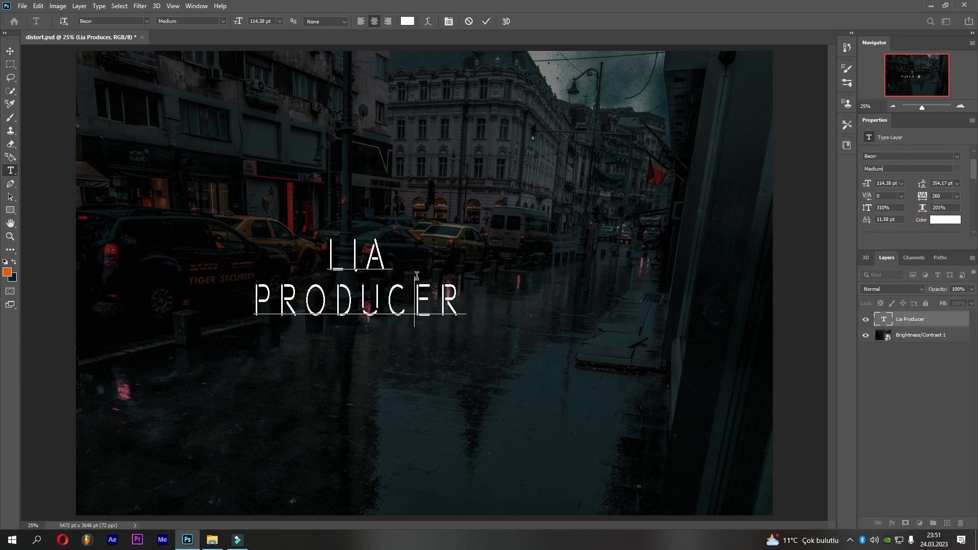
Step: Move the text down onto the wet road, set its font size to 128.38 pt and increase its leading slightly
click(11, 51)
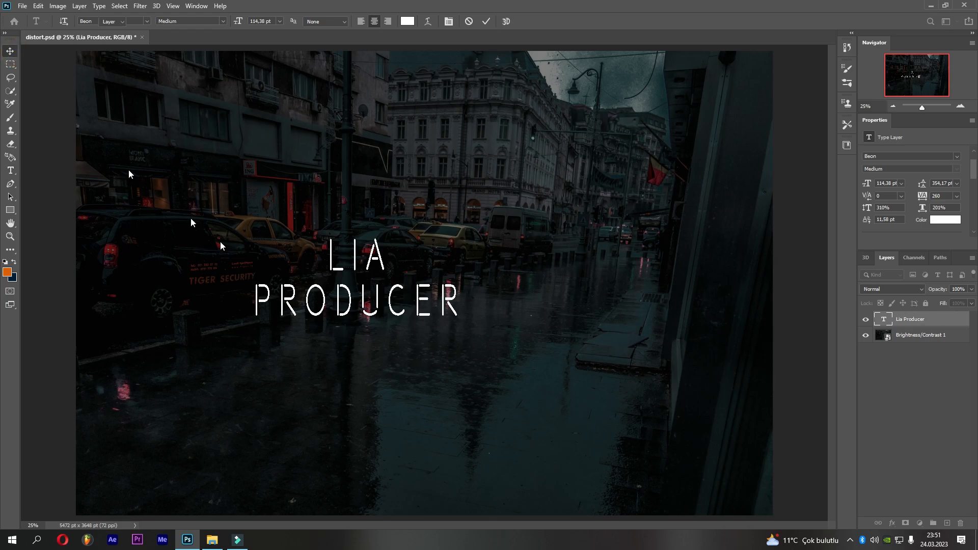
drag(359, 297, 410, 347)
key(t)
click(419, 322)
key(ctrl+a)
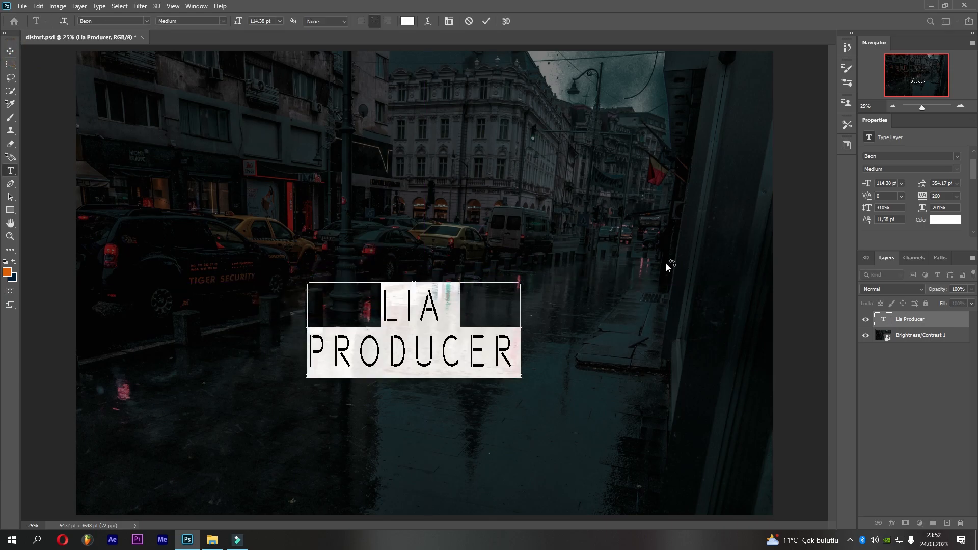
drag(863, 186, 936, 186)
click(459, 334)
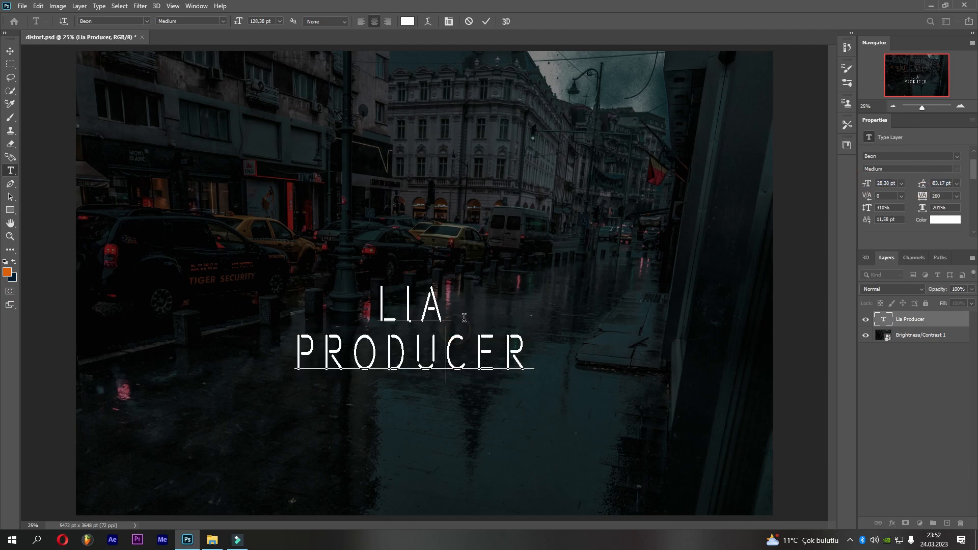
Step: Convert the text layer to a smart object and distort its corners with a transform so the text widens toward the top
right_click(937, 322)
click(870, 194)
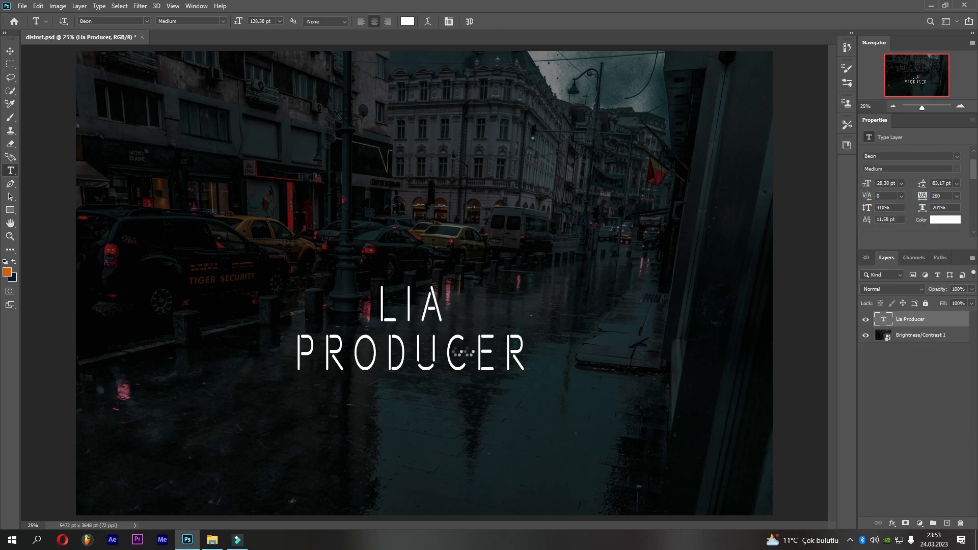
click(39, 6)
click(89, 227)
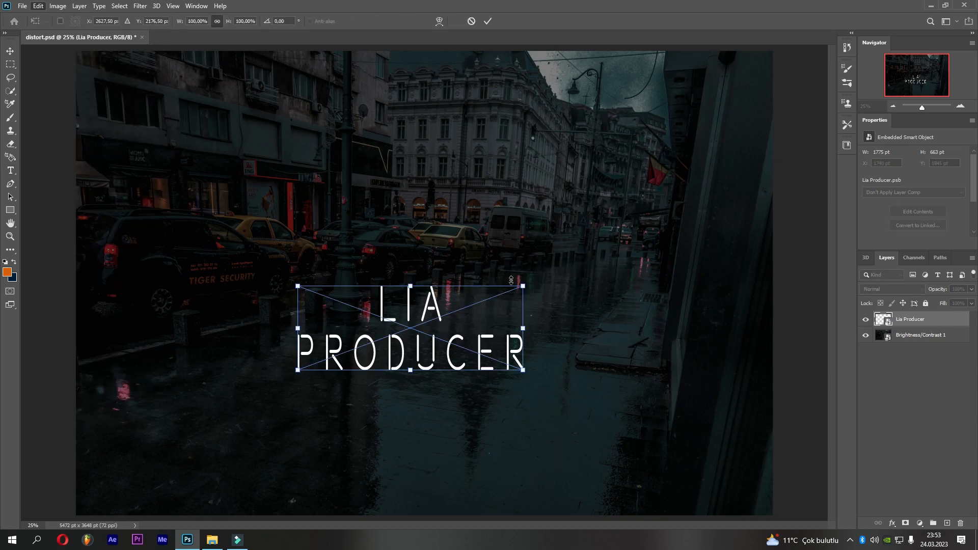
drag(524, 285, 538, 279)
drag(538, 377, 528, 376)
drag(283, 377, 289, 374)
drag(283, 281, 269, 273)
mouse_move(542, 280)
mouse_down()
mouse_move(553, 270)
mouse_move(540, 275)
mouse_up()
drag(270, 273, 278, 274)
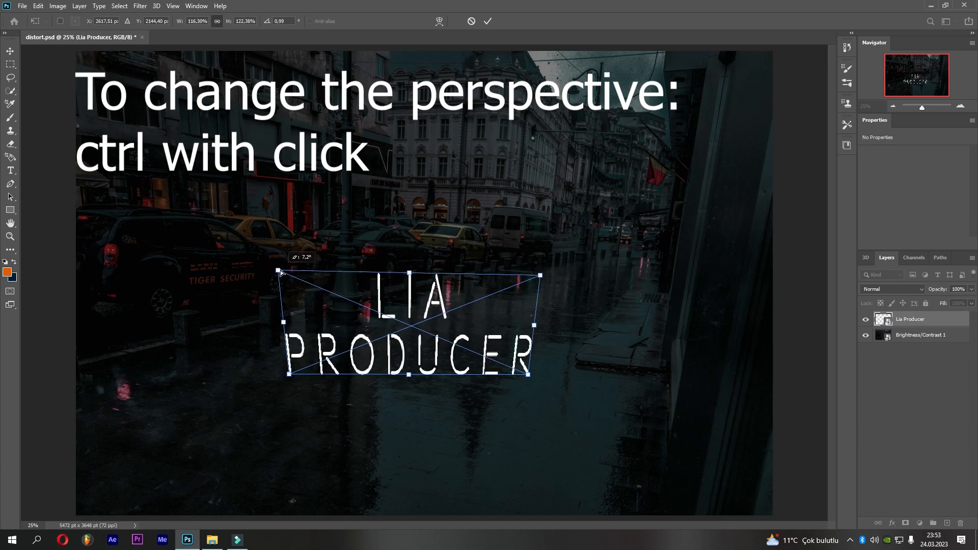
Step: Narrow the text's upper edge with a Perspective transform, shift the text slightly up and left, and apply the transform
right_click(360, 294)
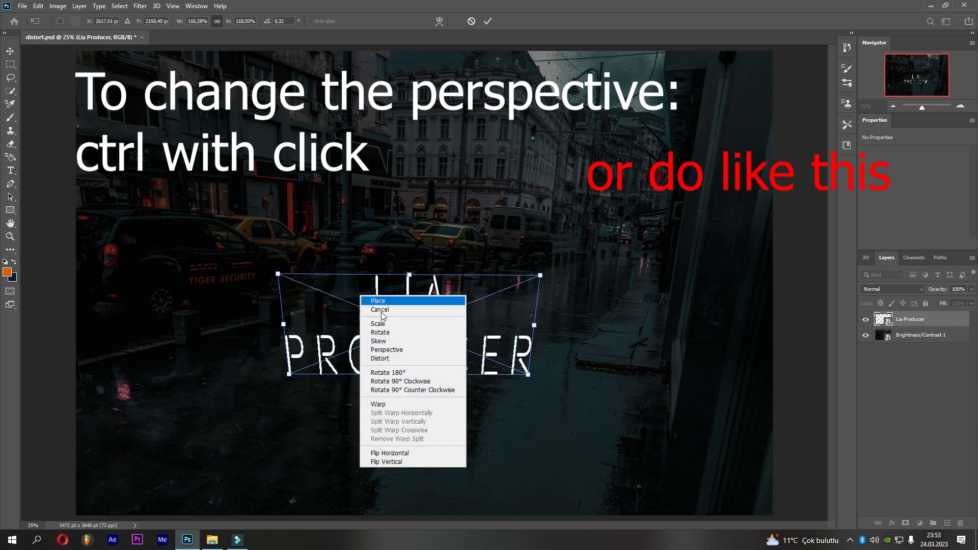
click(391, 350)
drag(537, 274, 530, 286)
drag(433, 335, 428, 331)
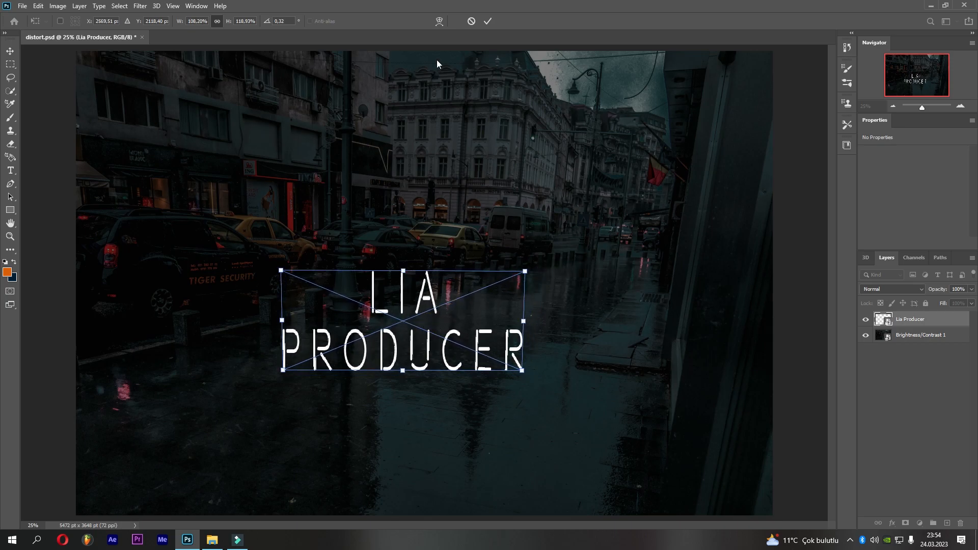
click(485, 23)
Step: Edit the text smart object's contents, setting the whole text's vertical scale to 254% and leading to 45,17 pt
key(t)
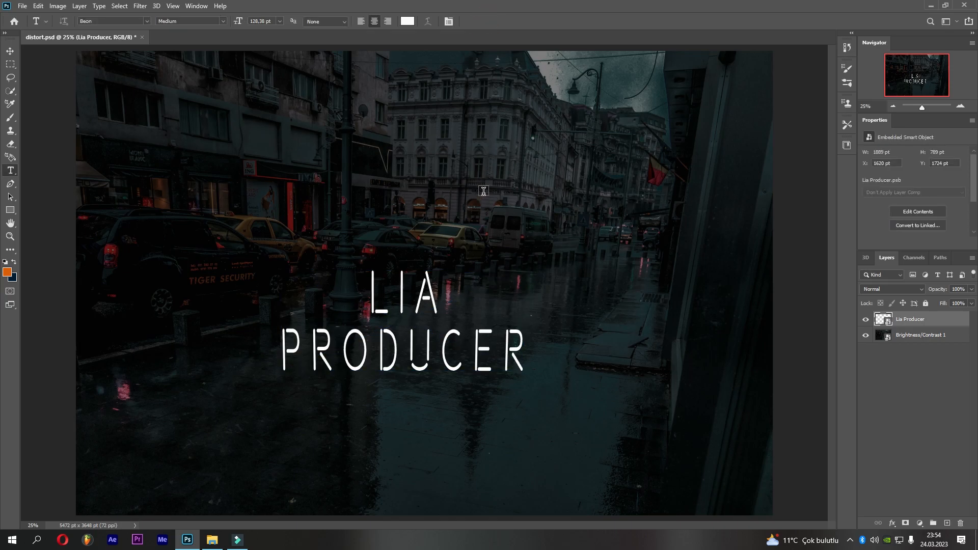
double_click(882, 325)
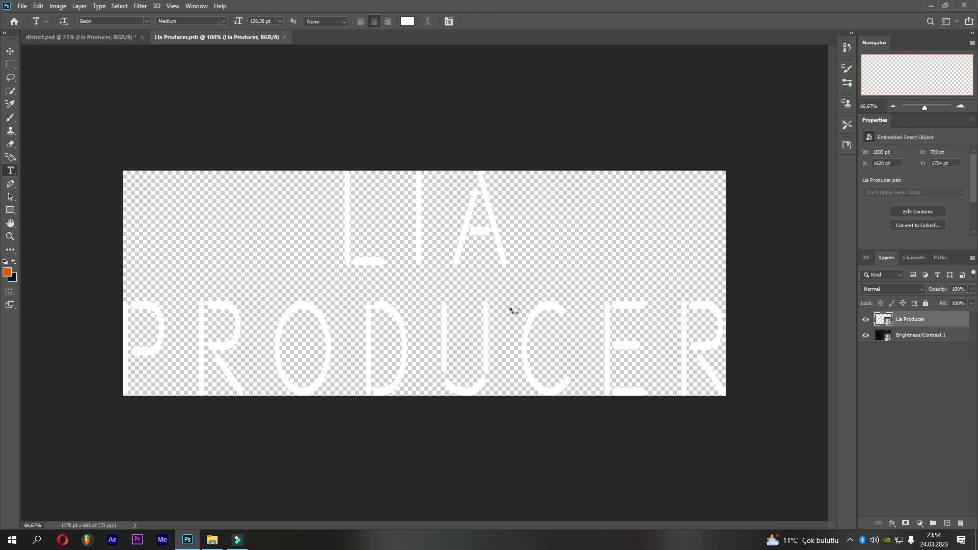
click(415, 317)
key(ctrl+a)
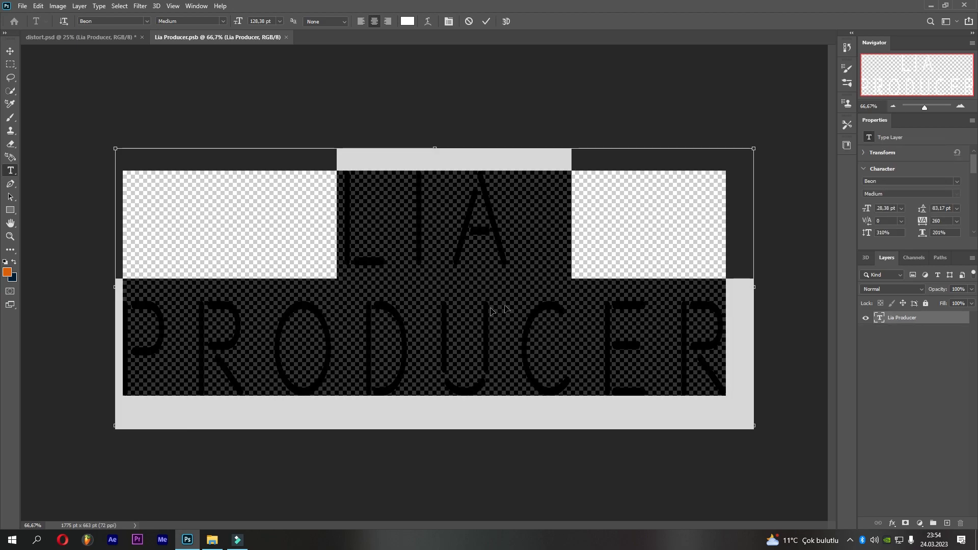
drag(869, 233, 841, 237)
drag(923, 214, 897, 212)
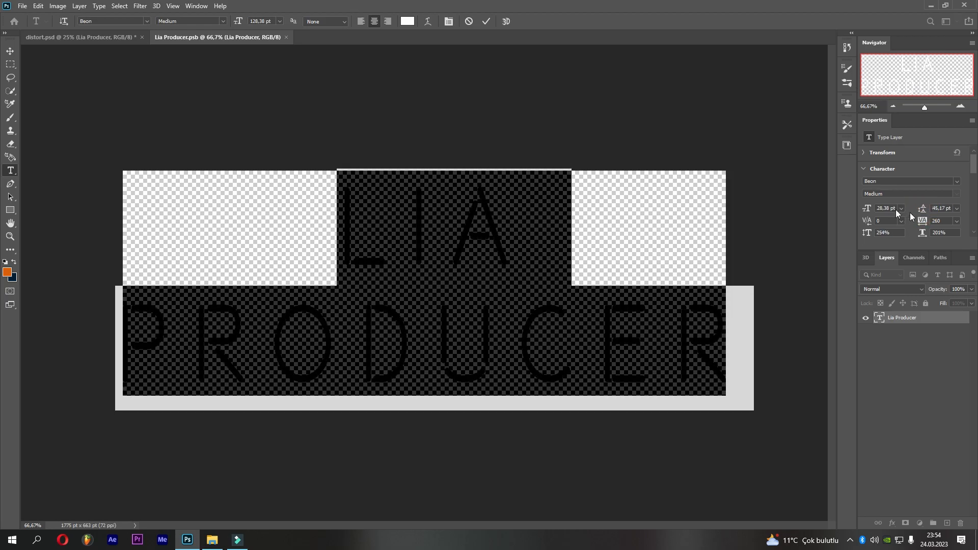
click(486, 22)
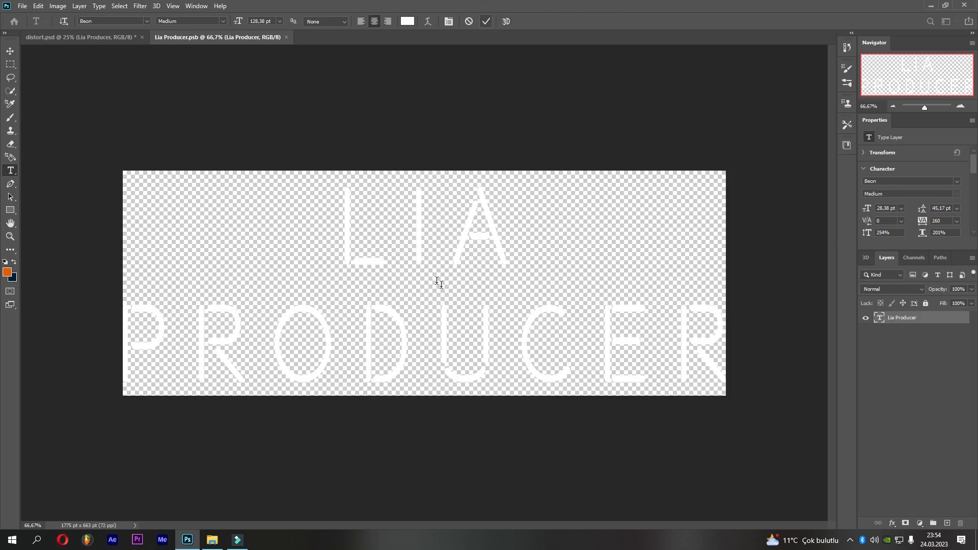
Step: Save the edited smart object contents and close them to return to the street composition
click(26, 6)
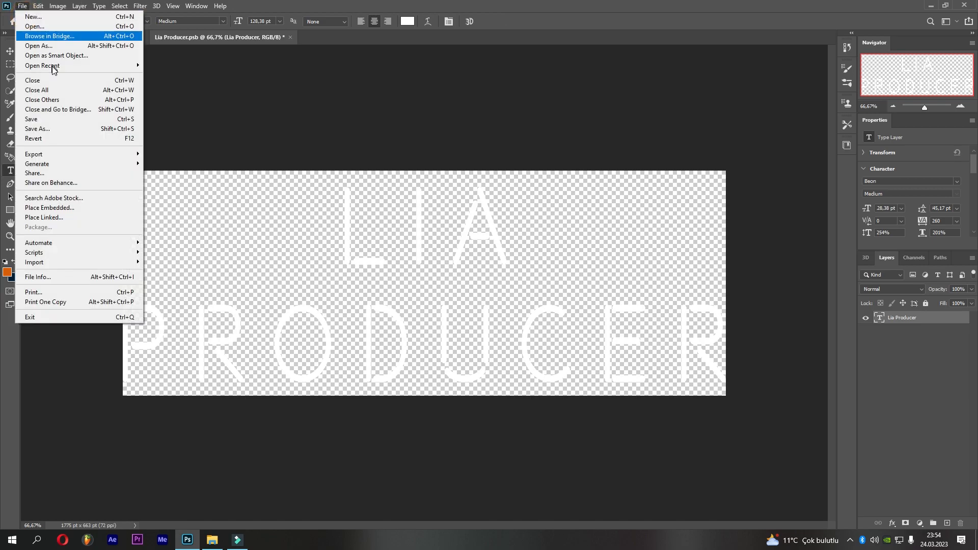
click(46, 118)
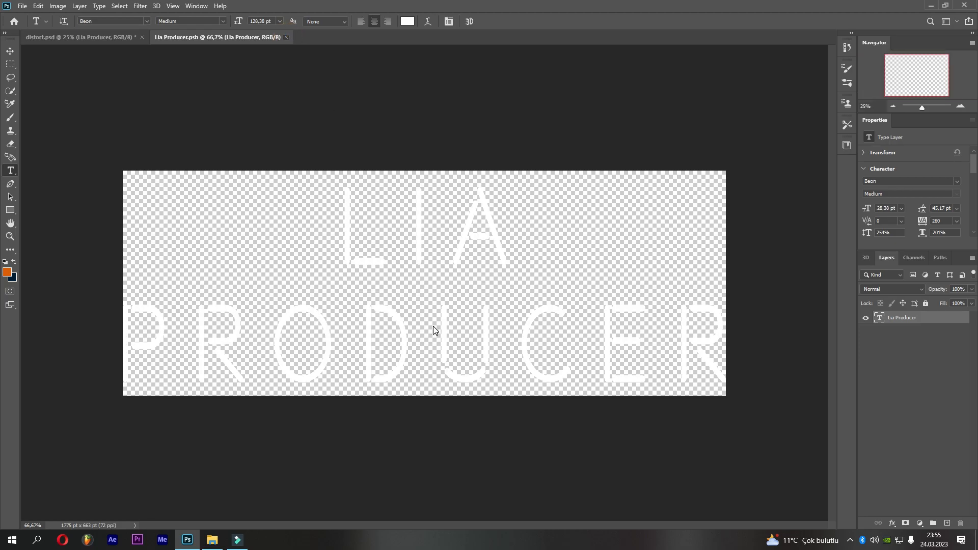
key(ctrl+w)
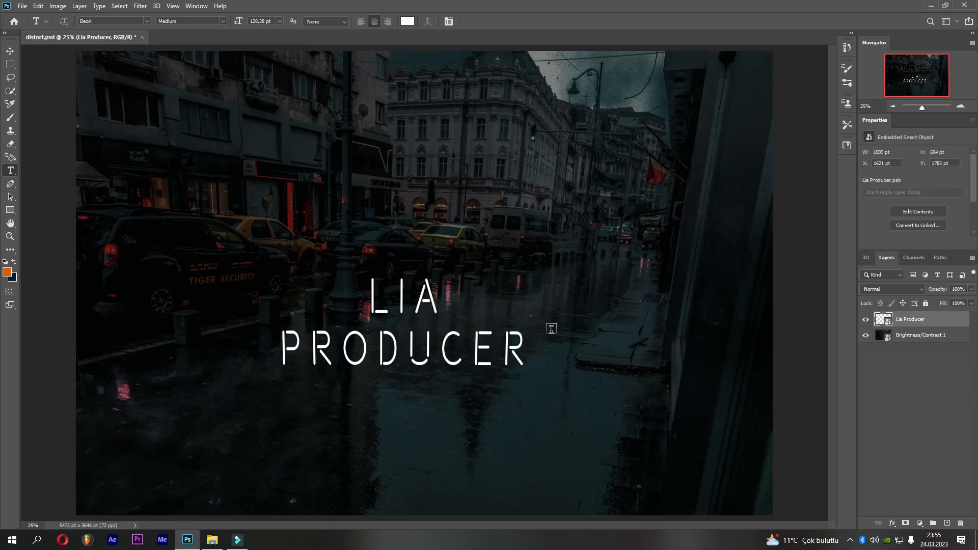
Step: Add a Stroke layer style of 4 px to the Lia Producer layer
click(11, 51)
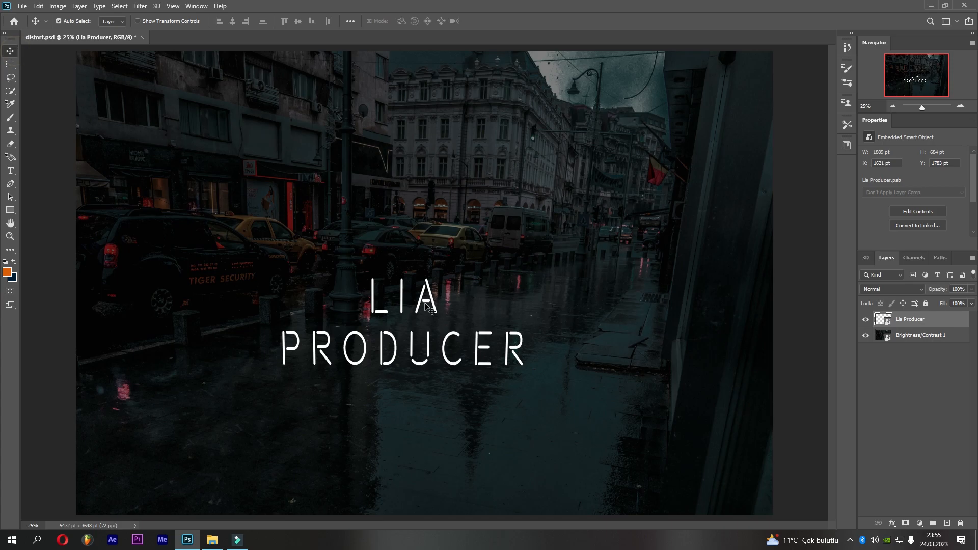
right_click(906, 320)
click(820, 103)
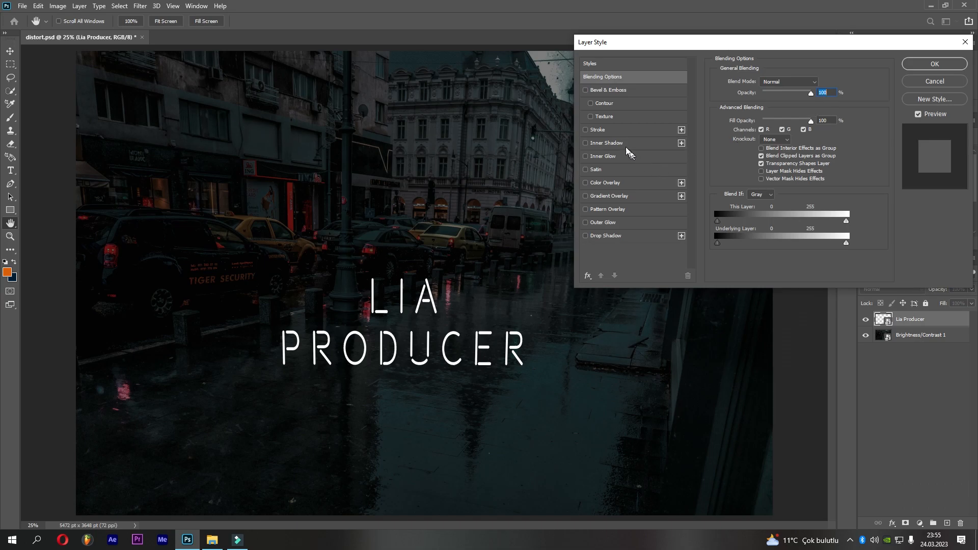
click(613, 131)
click(818, 81)
scroll(820, 81, down, 5)
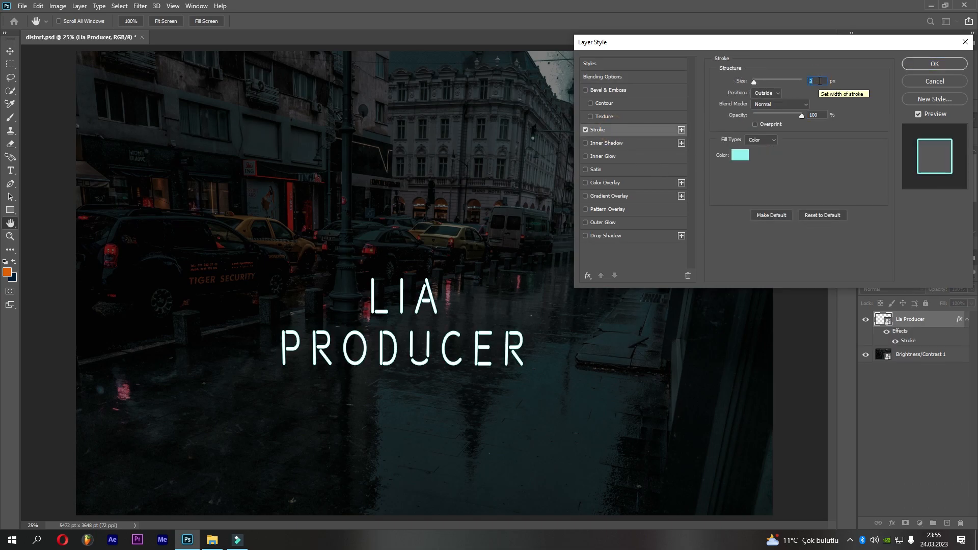
scroll(820, 81, up, 1)
Step: Change the stroke colour of the text to a light mint green
click(740, 156)
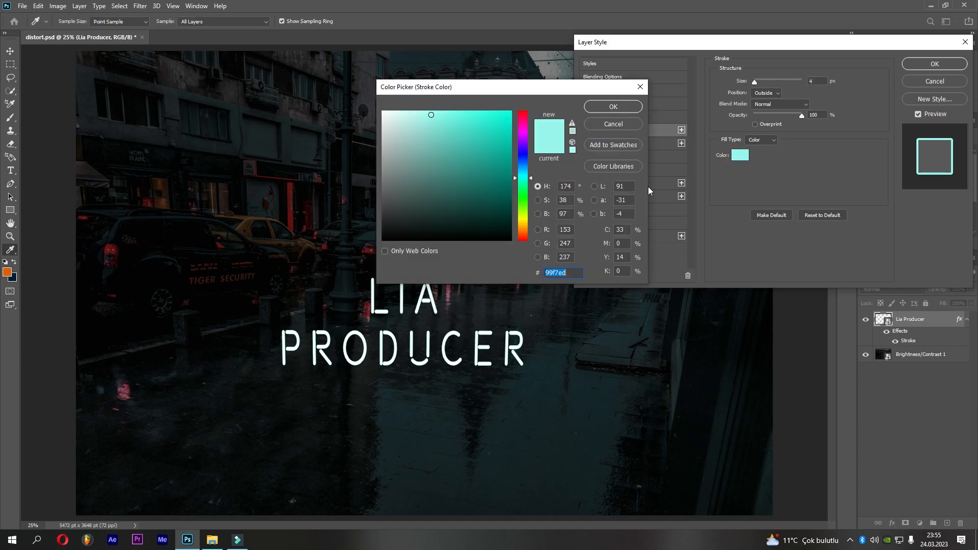
click(524, 182)
drag(489, 123, 440, 112)
click(602, 107)
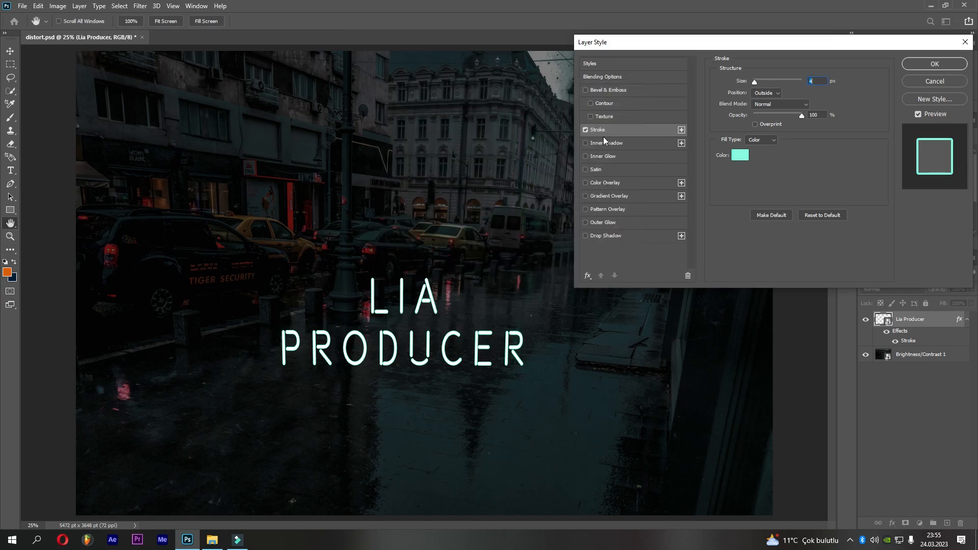
Step: Add an Outer Glow in light blue #59d8f8 with 2% noise, 8% spread and 90 px size
click(616, 223)
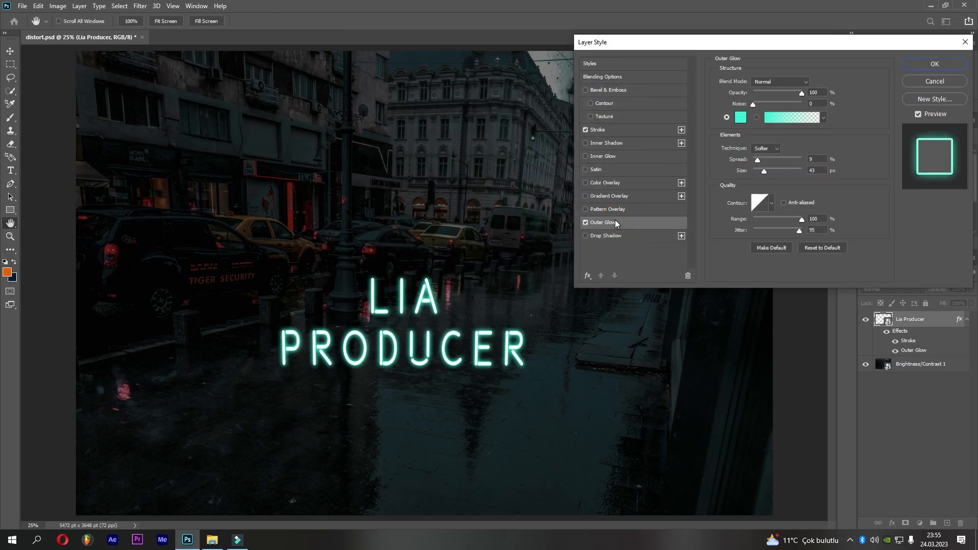
click(741, 118)
click(523, 171)
click(495, 114)
drag(495, 114, 465, 114)
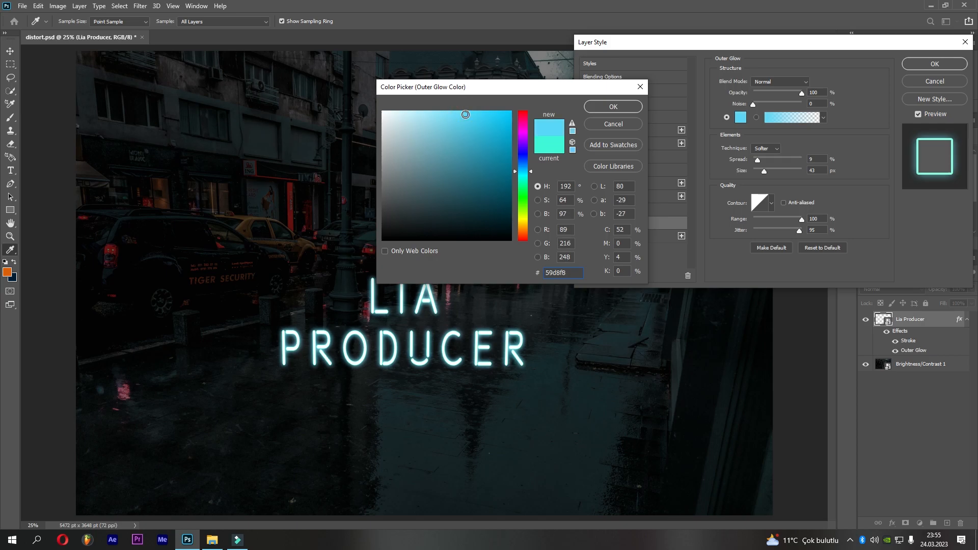
click(601, 108)
mouse_move(759, 163)
mouse_down()
mouse_move(768, 157)
mouse_move(753, 160)
mouse_move(774, 172)
mouse_up()
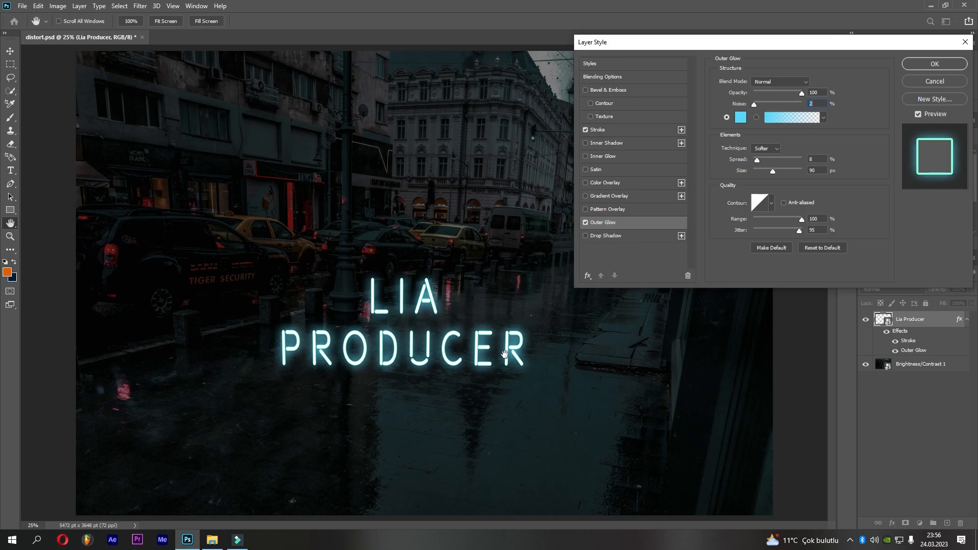
Step: Add a Satin effect with Normal blend mode, 96% opacity and a very pale cyan colour
click(628, 171)
click(779, 83)
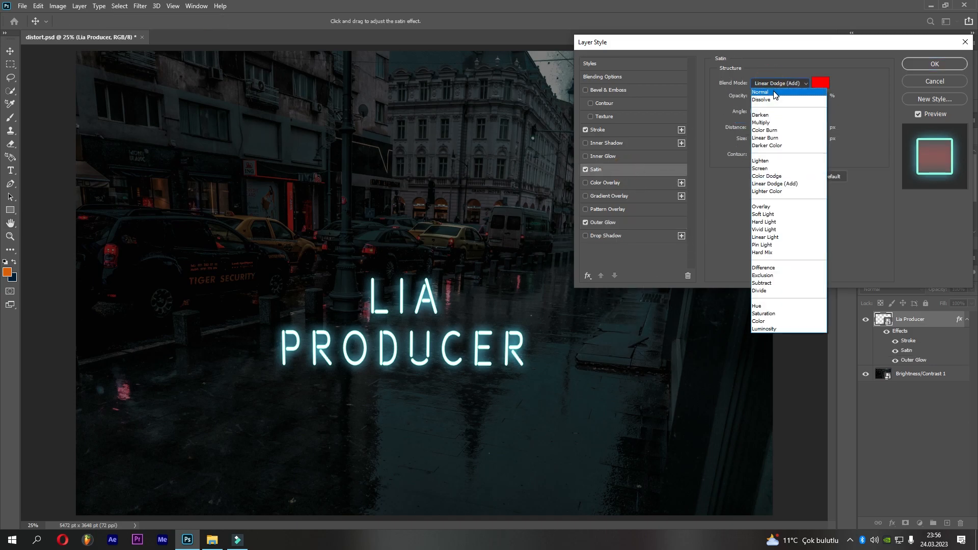
click(764, 86)
drag(761, 96, 804, 96)
click(821, 83)
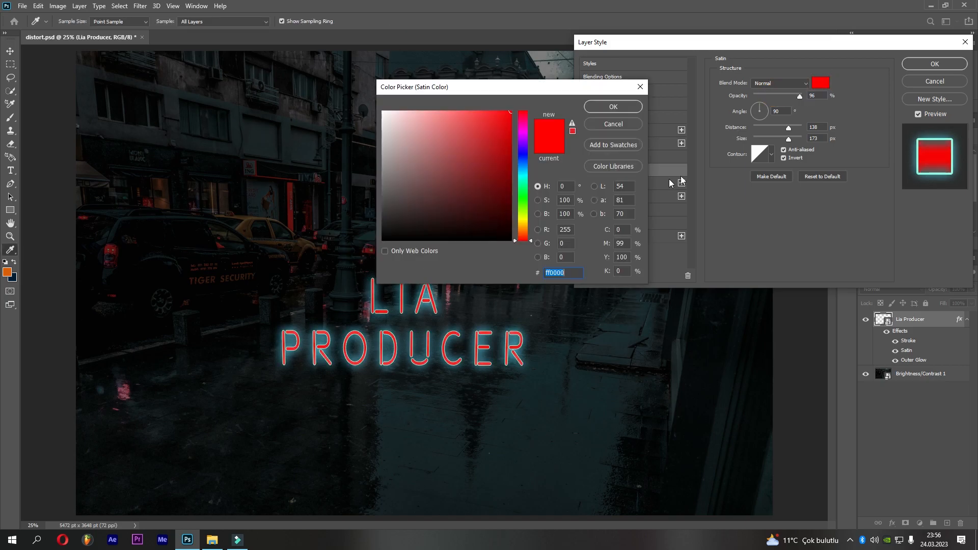
click(523, 177)
drag(415, 116, 393, 115)
click(613, 107)
Step: Compare the text with Satin off and on, and recolour the Satin to light cyan #adf5f9
click(584, 169)
click(585, 169)
click(585, 169)
click(584, 169)
click(823, 89)
click(525, 176)
mouse_move(431, 122)
mouse_down()
mouse_move(424, 113)
mouse_move(414, 120)
mouse_move(418, 136)
mouse_move(420, 114)
mouse_up()
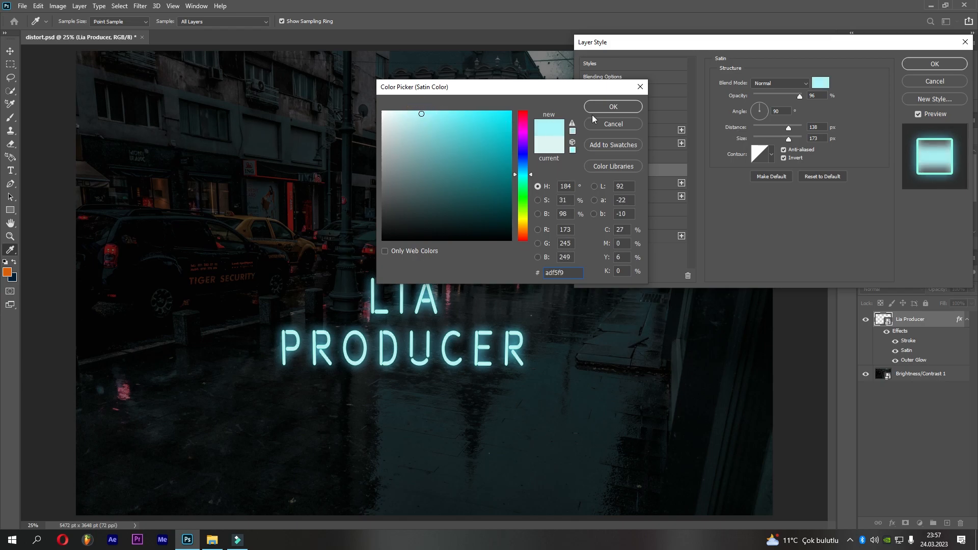
click(613, 107)
Step: Set the Satin distance to 15 px, size to 9 px and opacity to 100%, and apply the layer style
drag(760, 129, 762, 129)
drag(762, 139, 758, 140)
click(775, 95)
click(936, 64)
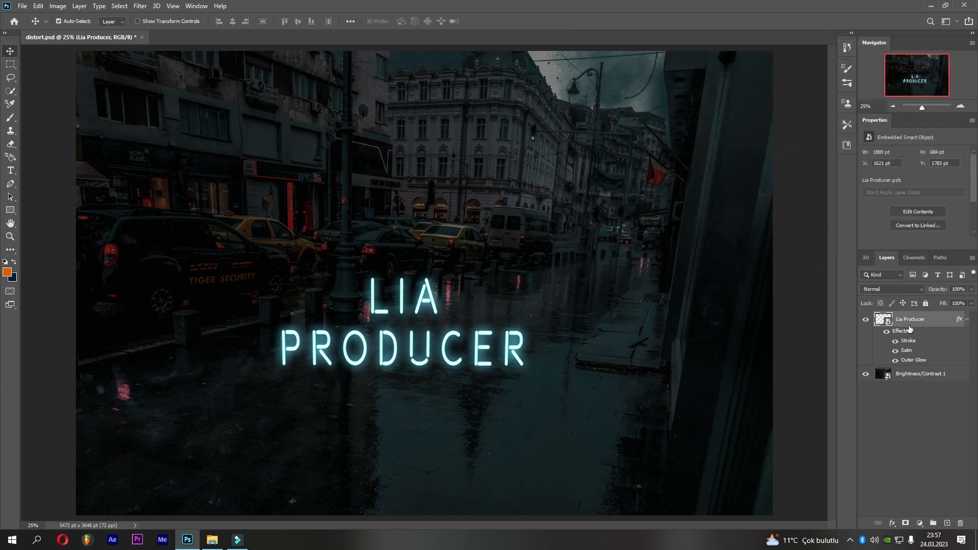
Step: Duplicate the Lia Producer layer, place the copy beneath the original and hide the original
drag(912, 324, 947, 523)
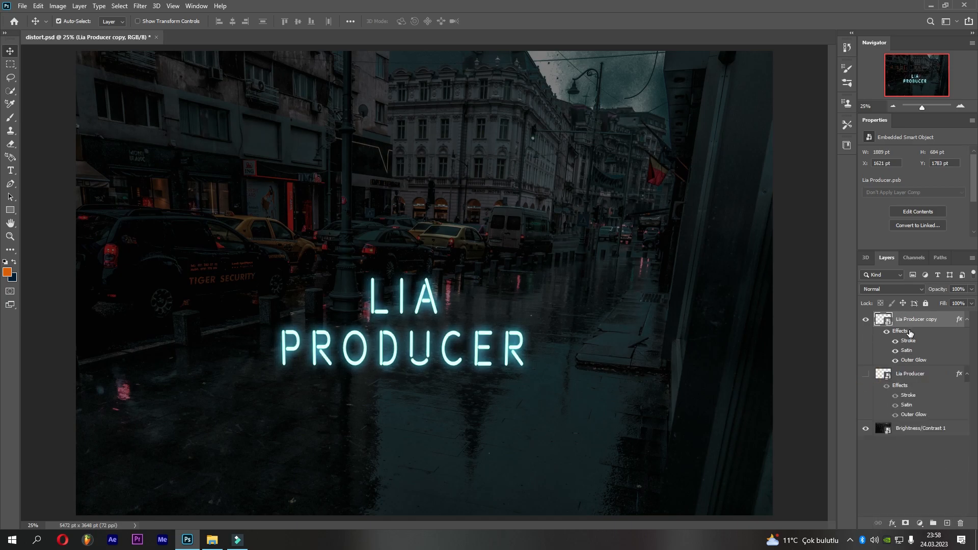
click(865, 371)
click(866, 320)
click(866, 321)
click(899, 318)
drag(901, 326, 896, 428)
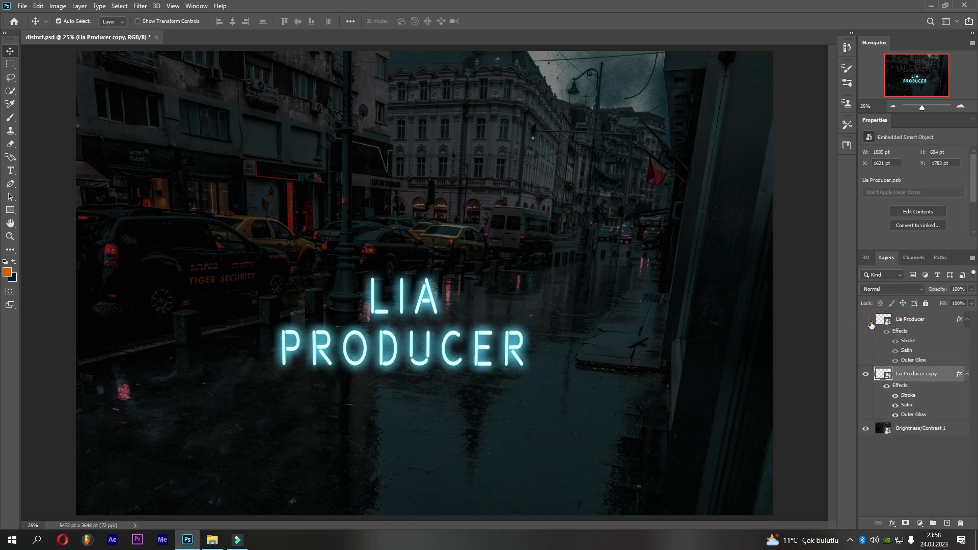
Step: Turn off the Stroke and Outer Glow effects on the Lia Producer copy
double_click(907, 400)
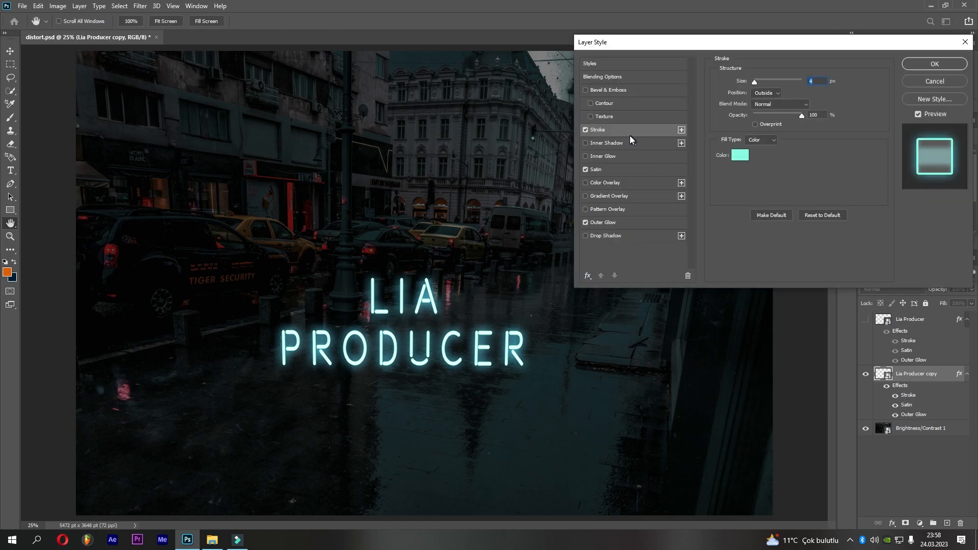
click(585, 131)
click(585, 222)
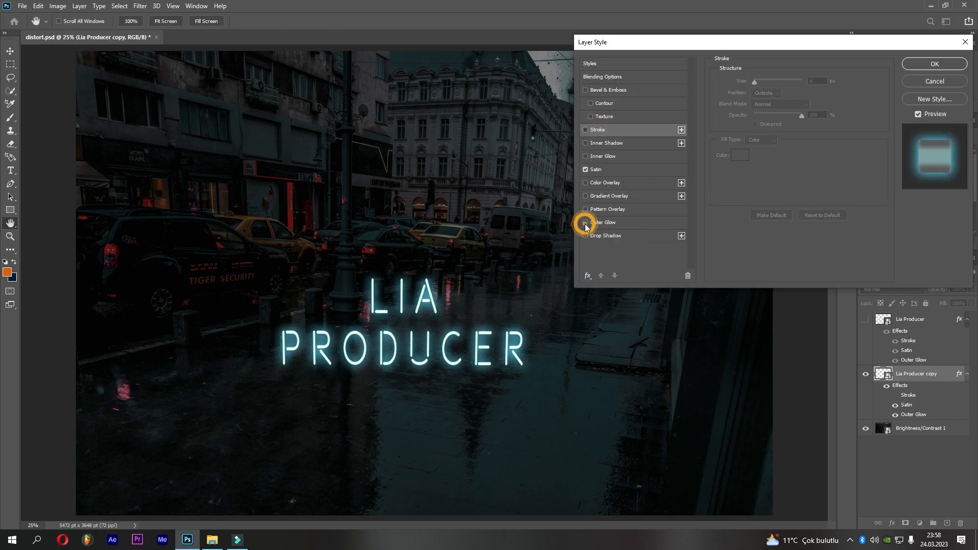
Step: Set the copy's Satin colour to bright cyan #00f0ff, increase the Satin size slightly and apply the layer style
click(597, 170)
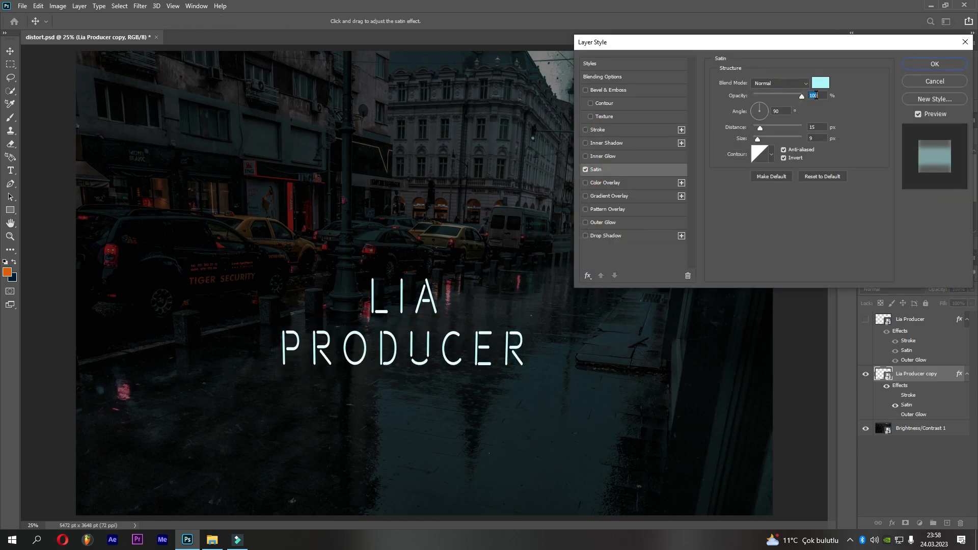
click(818, 83)
drag(496, 121, 547, 105)
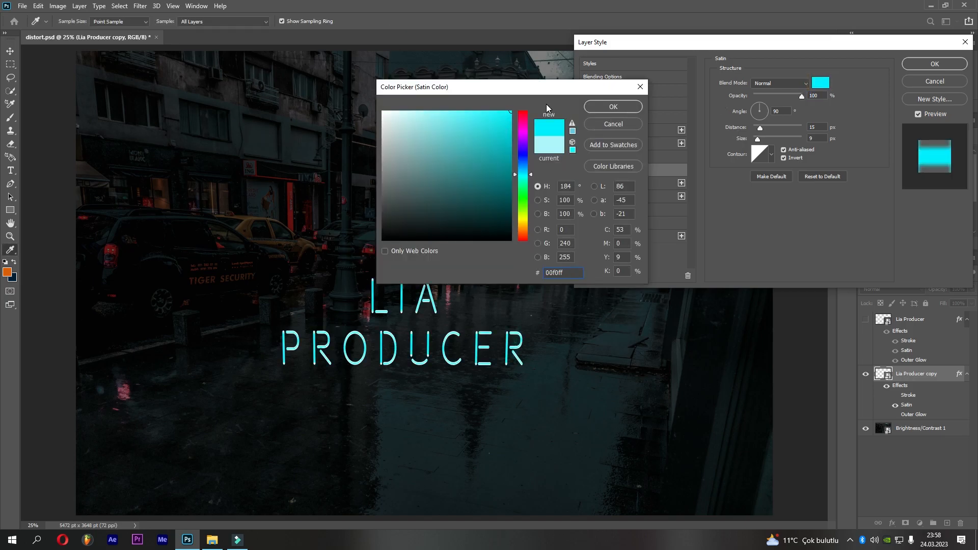
click(614, 109)
drag(757, 139, 762, 136)
click(934, 64)
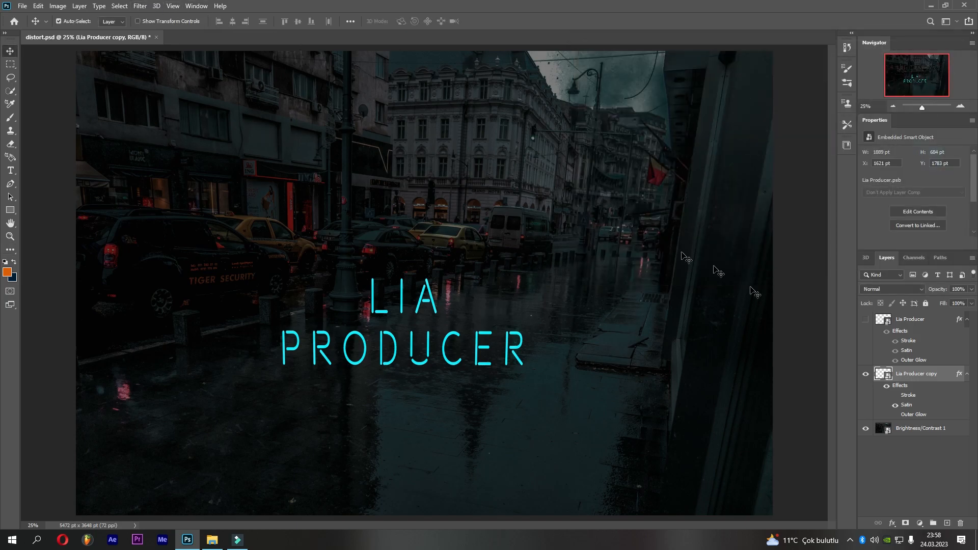
Step: Show the original text and apply a Motion Blur to the copy with angle 0° and distance 33 pixels
click(865, 319)
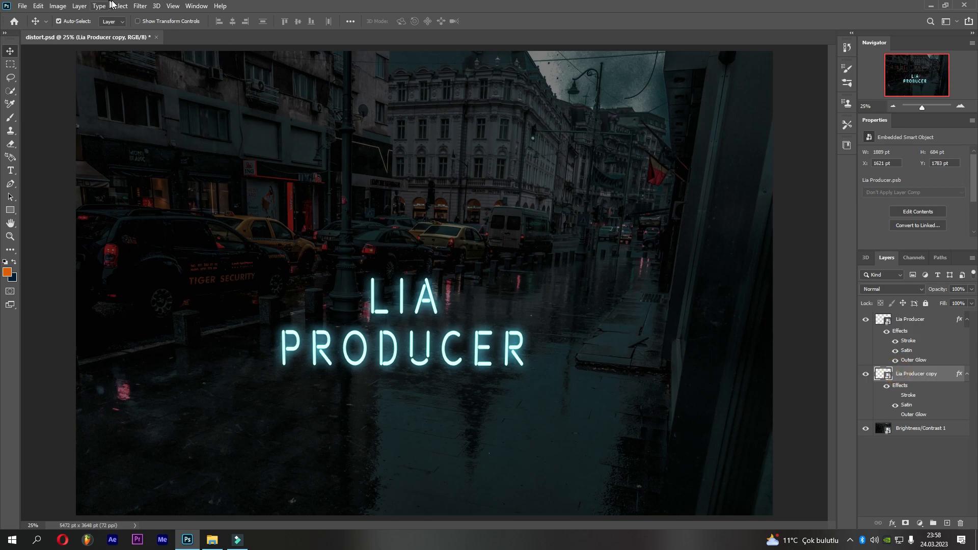
click(140, 6)
mouse_move(169, 121)
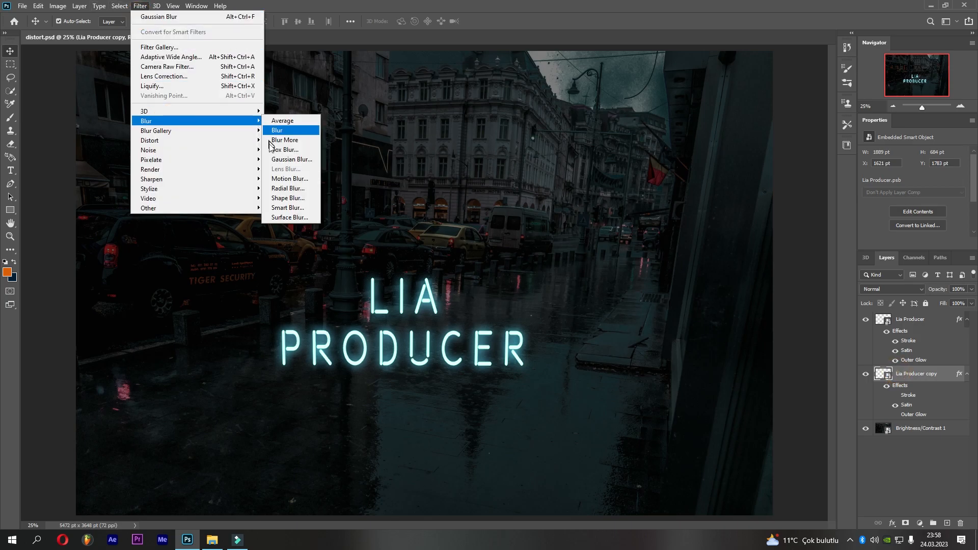
click(279, 178)
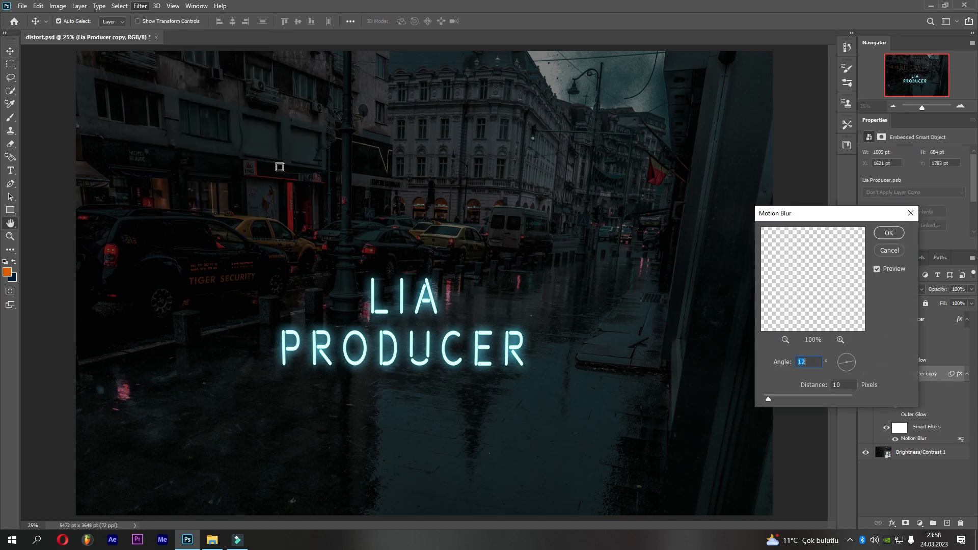
click(783, 398)
drag(787, 395, 797, 396)
double_click(818, 362)
text(0)
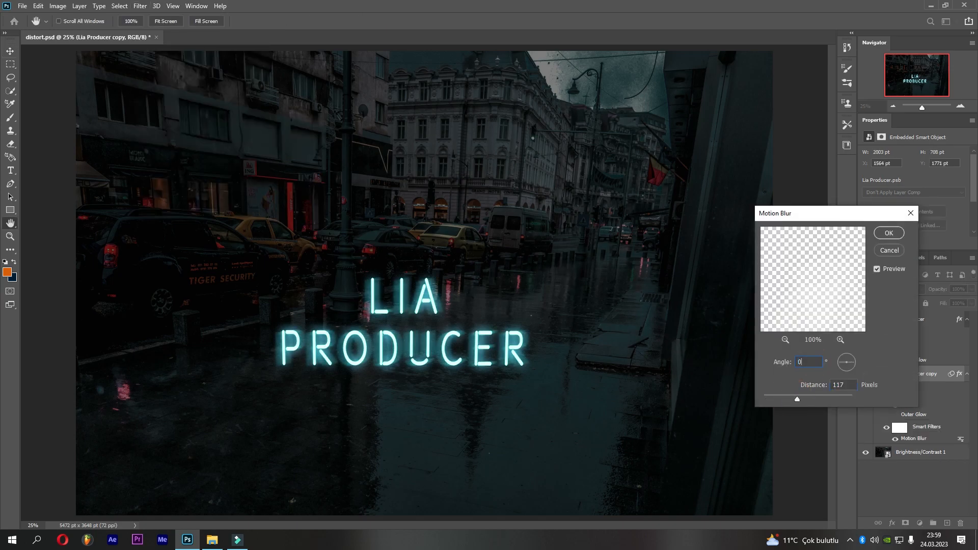
drag(797, 398, 779, 399)
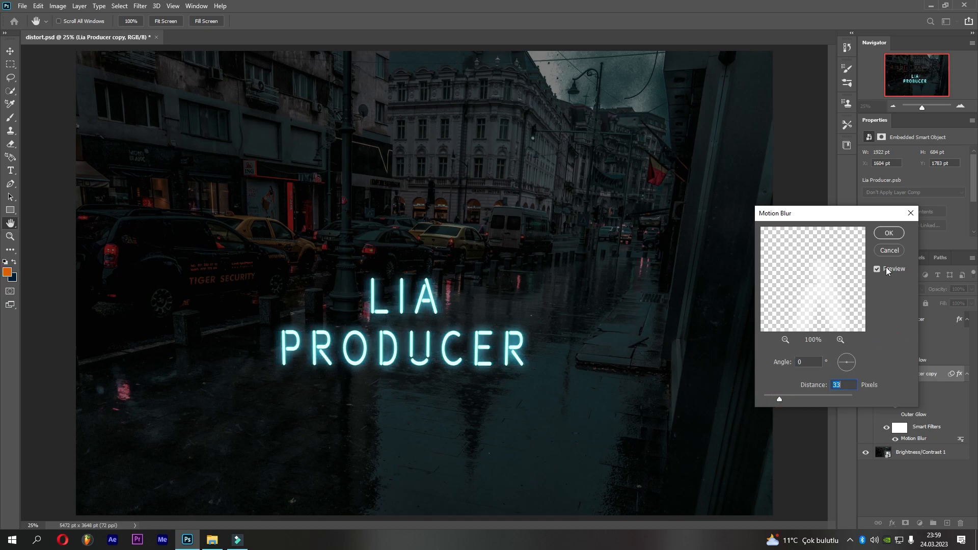
click(889, 233)
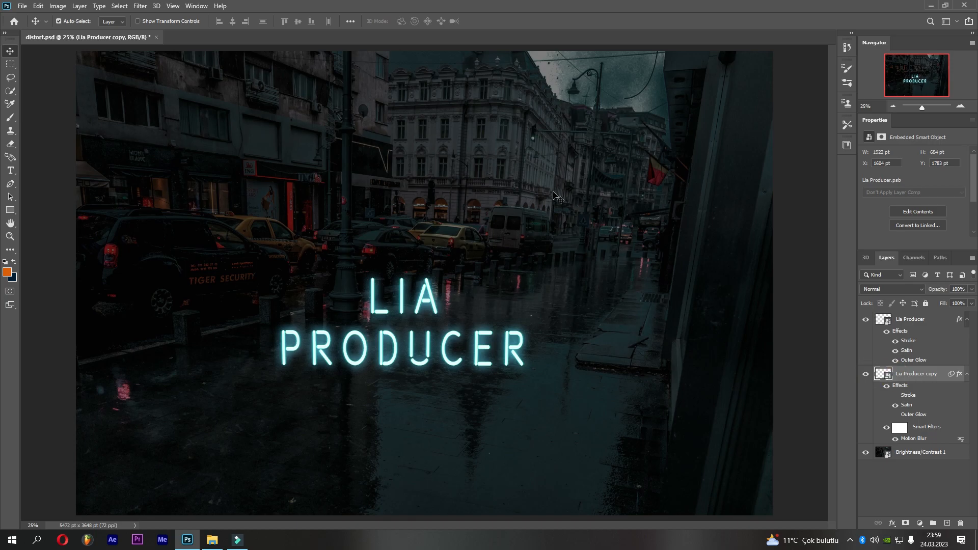
Step: Apply a Gaussian Blur with a radius of 150,3 pixels to the Lia Producer copy layer
click(148, 7)
mouse_move(184, 121)
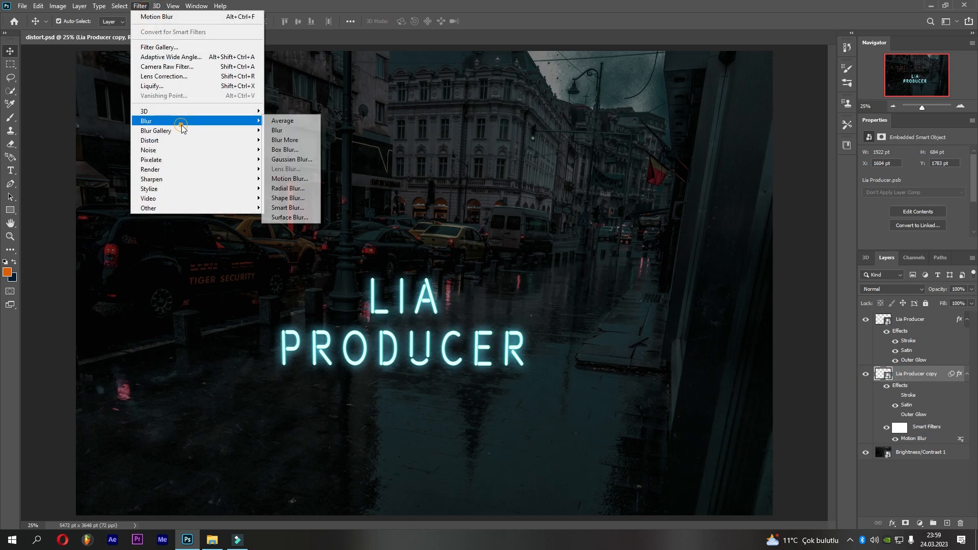
click(279, 159)
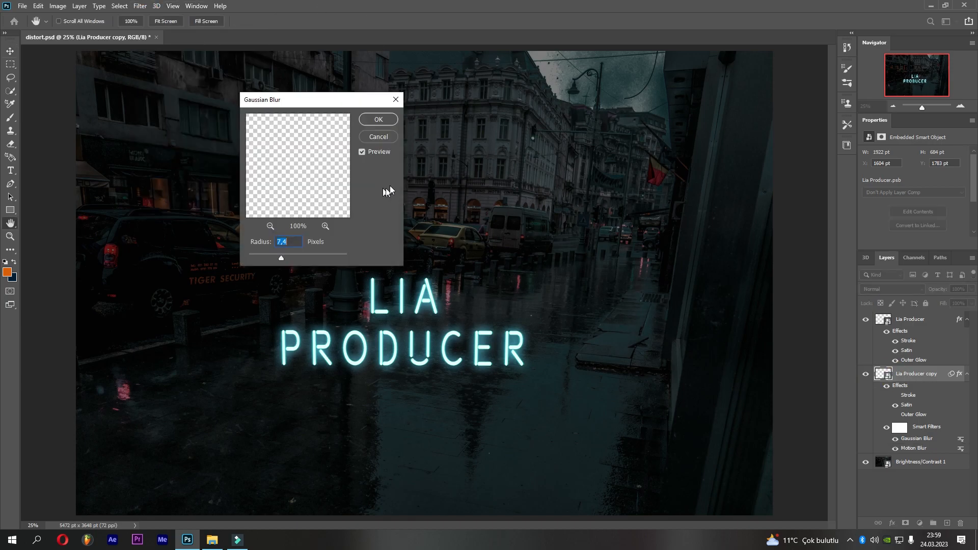
drag(299, 256, 320, 254)
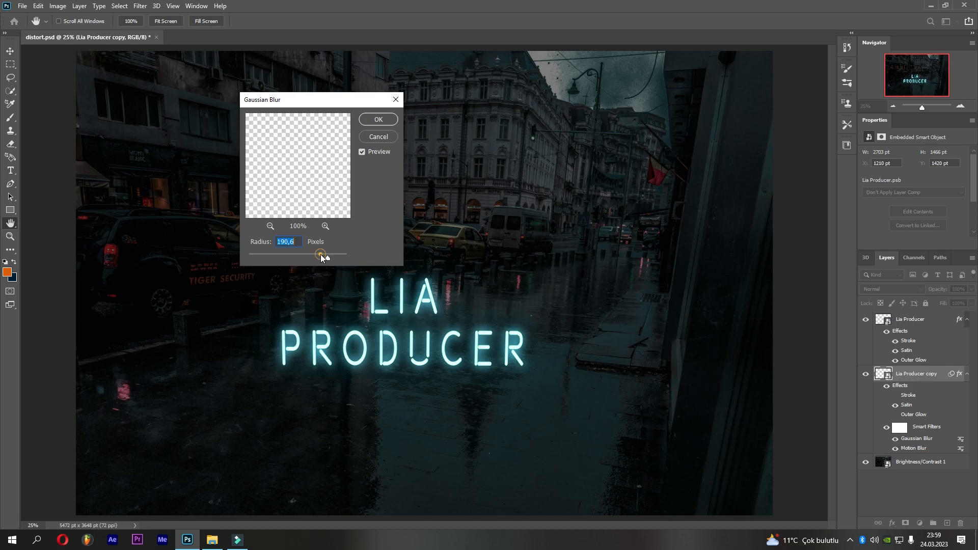
click(376, 121)
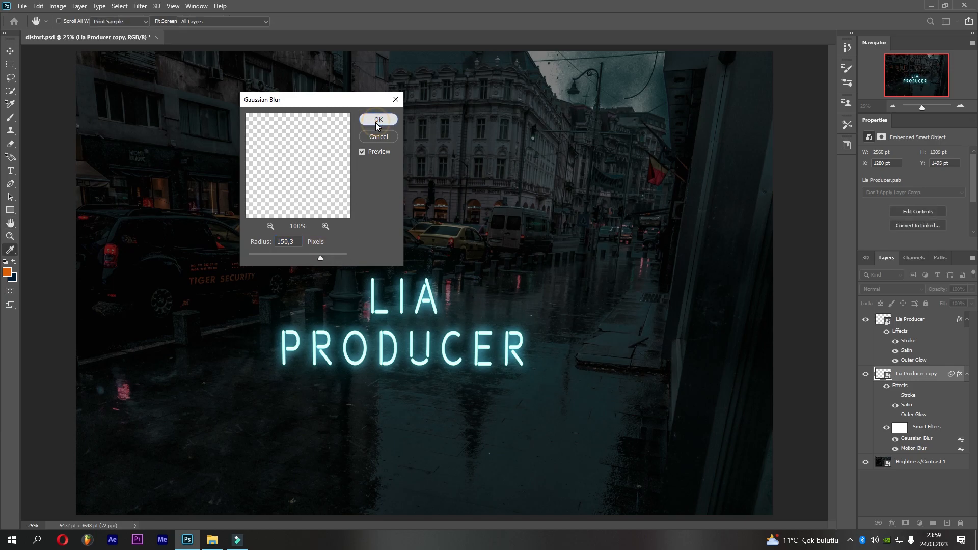
Step: Duplicate the Lia Producer layer and its blurred copy, and convert the two duplicates into one smart object
click(923, 320)
shift+click(915, 377)
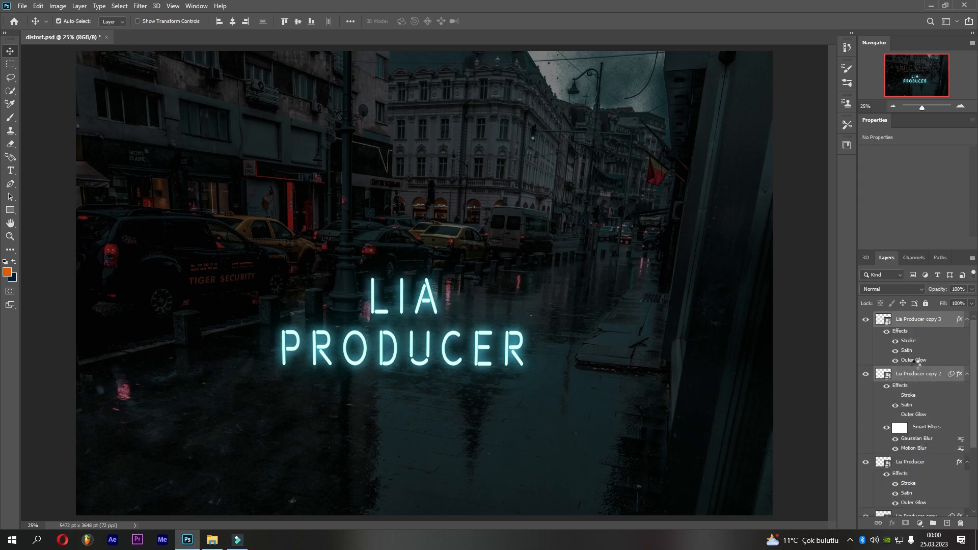
right_click(915, 375)
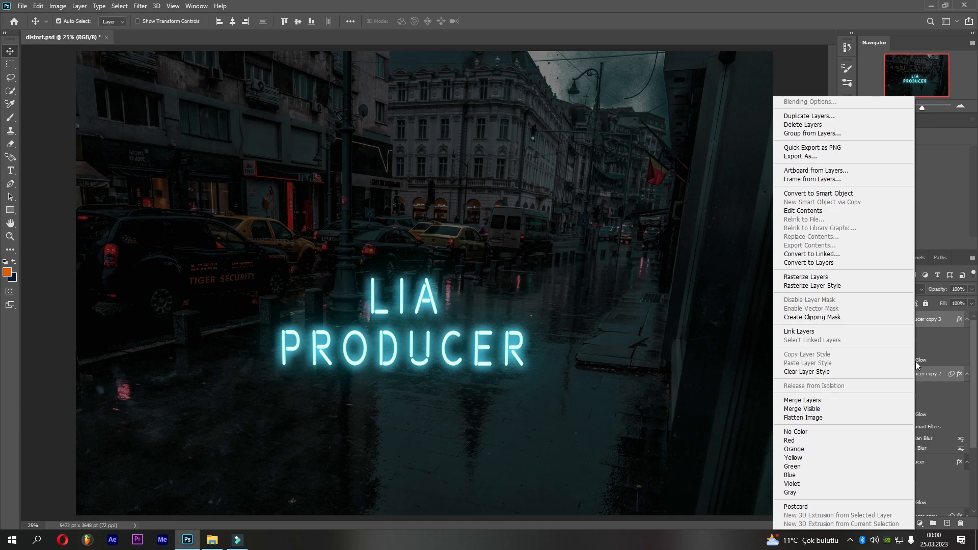
click(848, 194)
Step: Rename the new smart object as reflection and place it directly above the Brightness/Contrast 1 layer
double_click(909, 319)
text(reflectio)
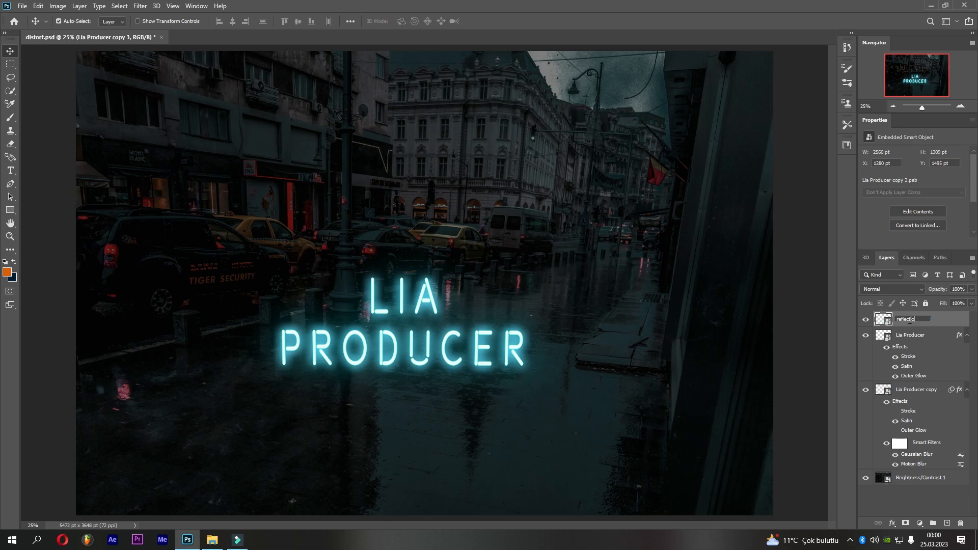
key(Return)
drag(922, 319, 925, 468)
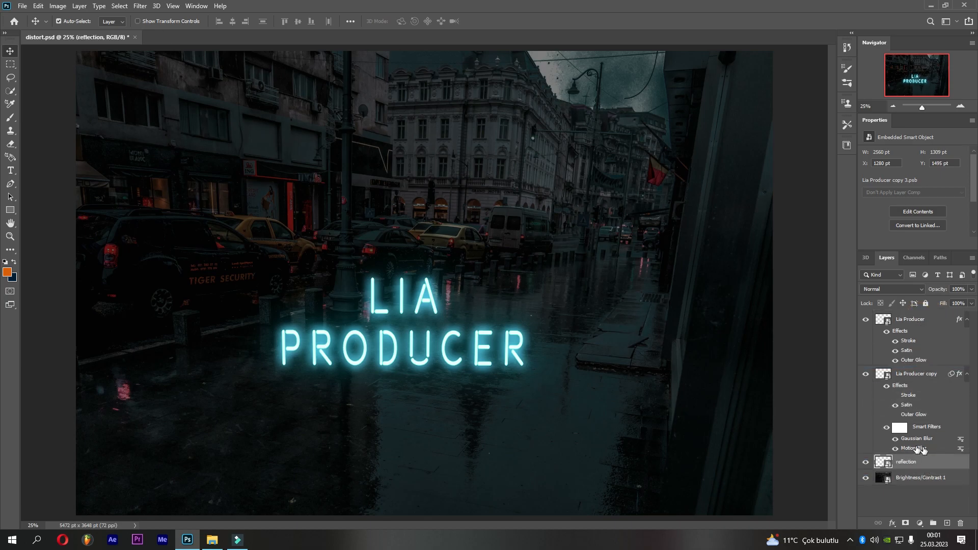
Step: Combine the original Lia Producer layer and its blurred copy into a single smart object
click(912, 374)
shift+click(917, 319)
right_click(918, 319)
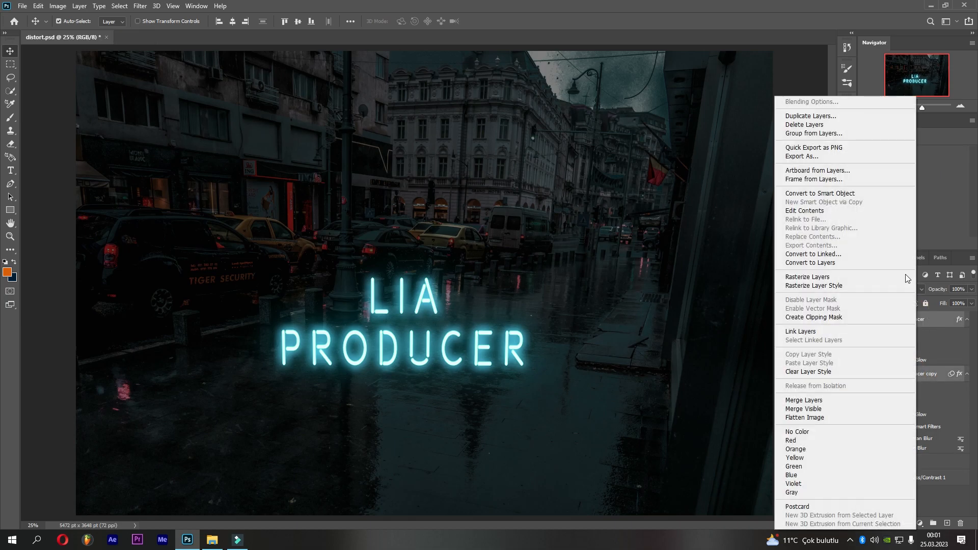
click(857, 194)
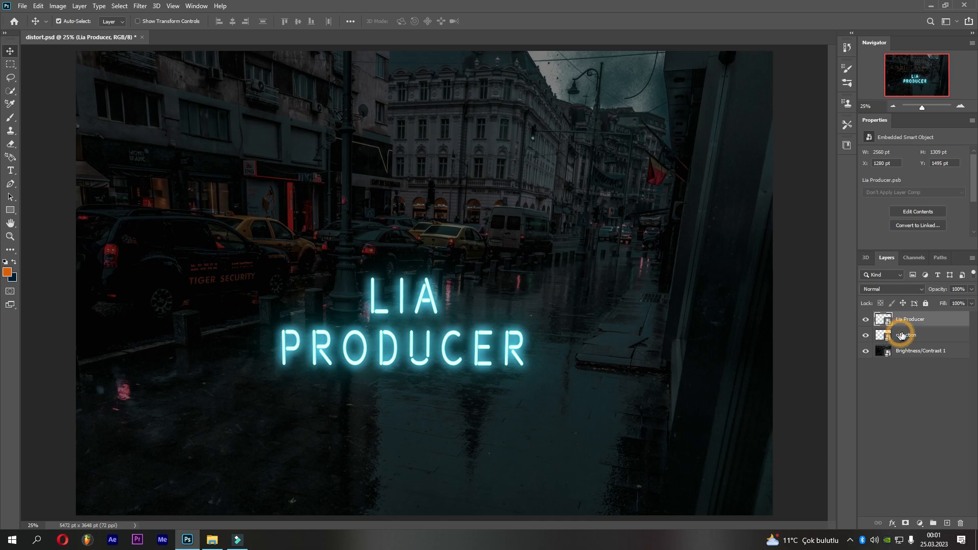
Step: Flip the reflection layer vertically with a distort transform and move it below the neon text
click(901, 334)
click(38, 5)
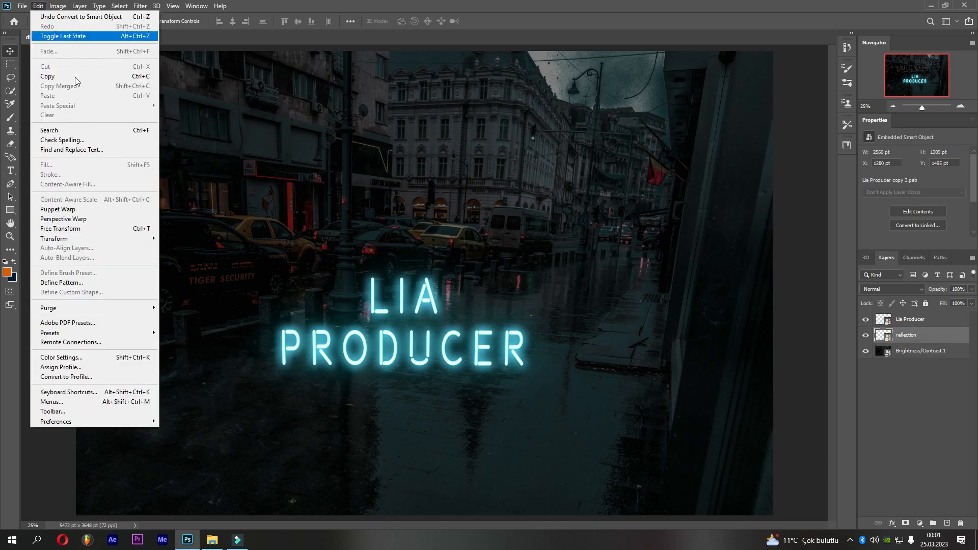
mouse_move(147, 222)
click(206, 261)
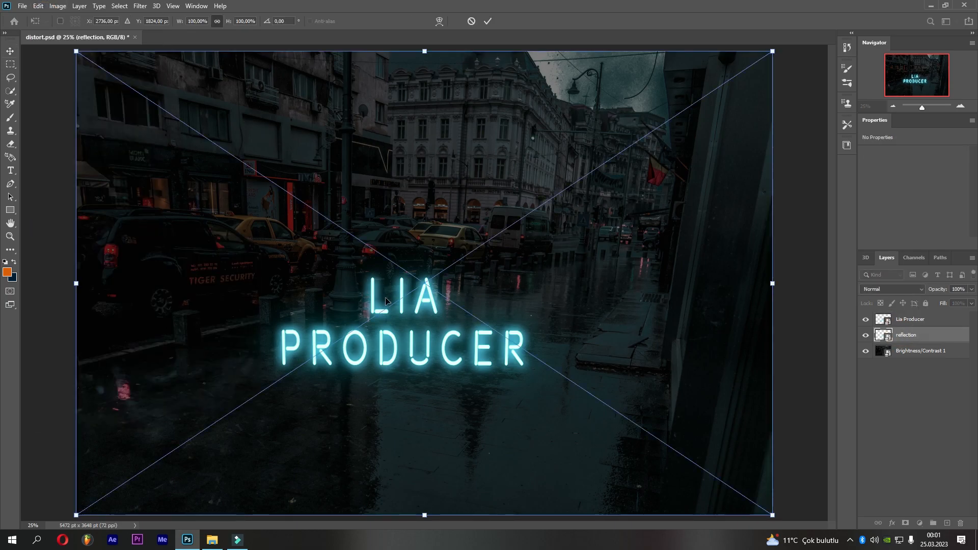
right_click(379, 261)
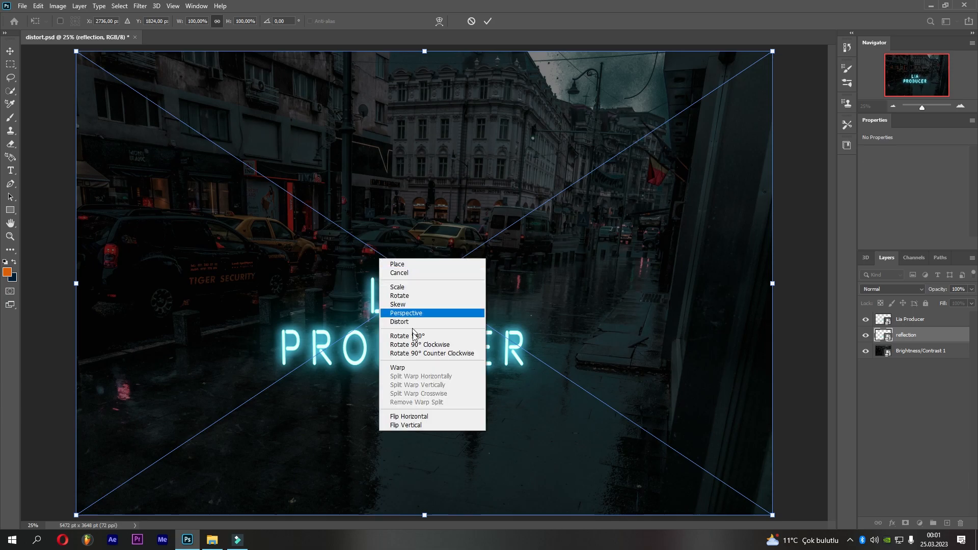
click(426, 425)
drag(414, 227, 429, 410)
key(ctrl+minus)
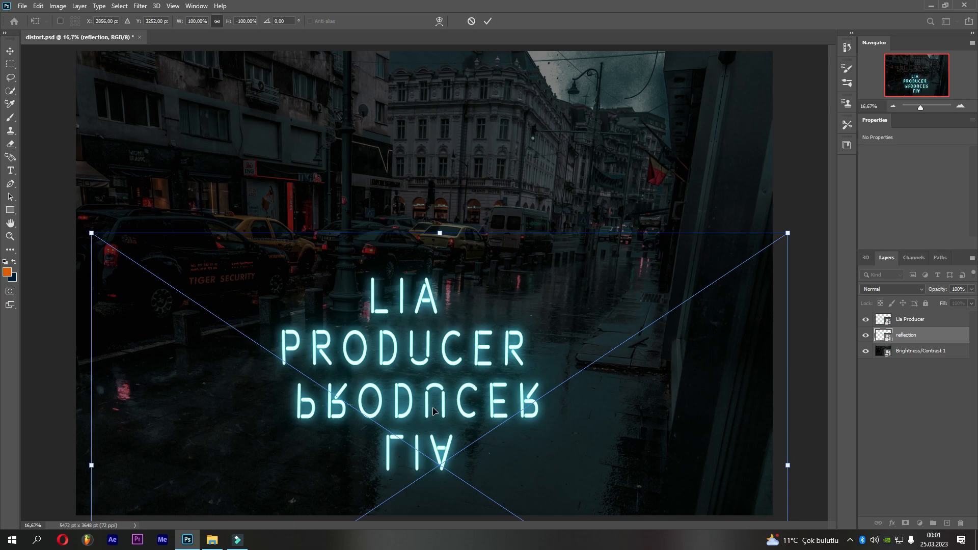
Step: Distort the reflection by spreading its lower corners outward and lowering its upper corners, align it just under the text and apply the transform
drag(606, 489, 670, 485)
drag(244, 491, 110, 484)
drag(670, 484, 732, 493)
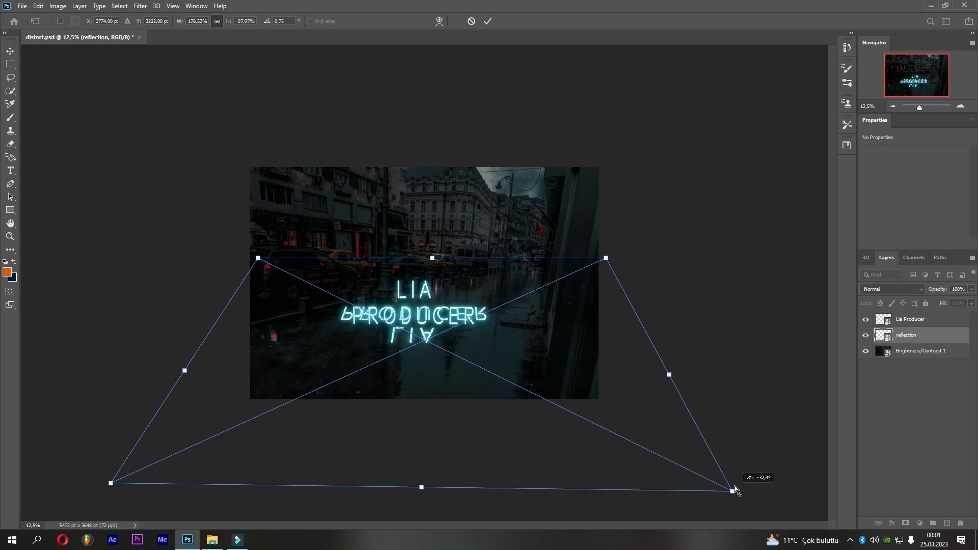
drag(606, 258, 591, 323)
drag(258, 258, 264, 313)
drag(401, 377, 401, 358)
click(488, 21)
key(ctrl+0)
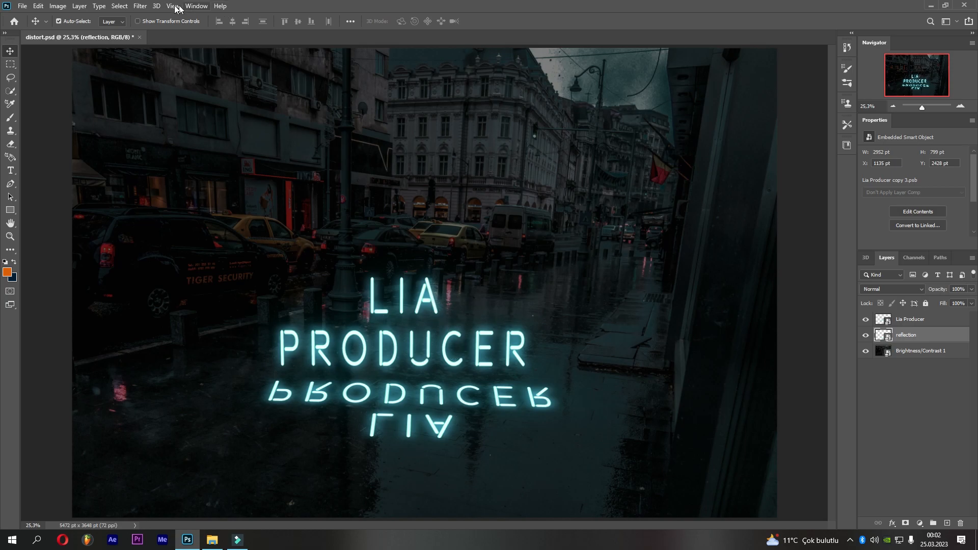
Step: Apply the Displace filter to the reflection with Stretch To Fit and Repeat Edge Pixels, using the distort file as displacement map
click(140, 6)
mouse_move(173, 142)
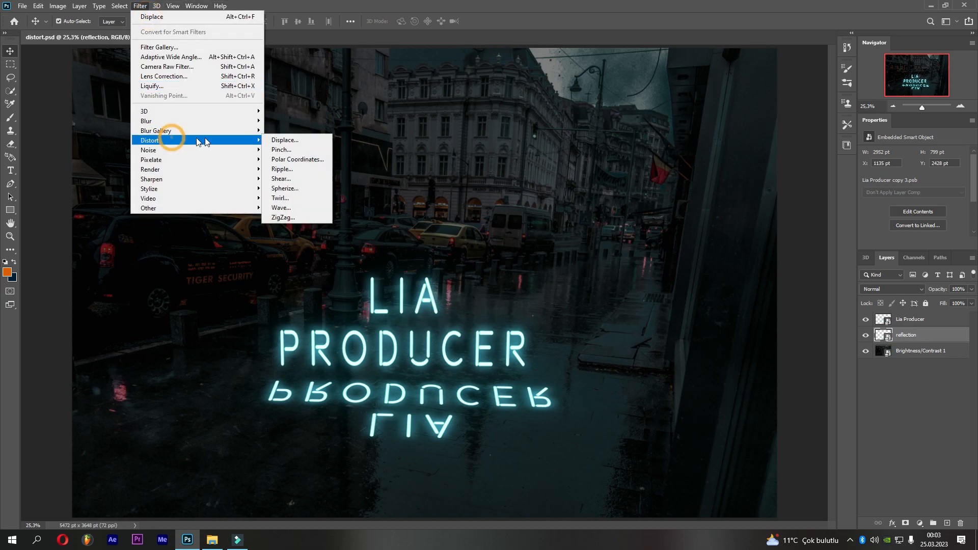
click(283, 141)
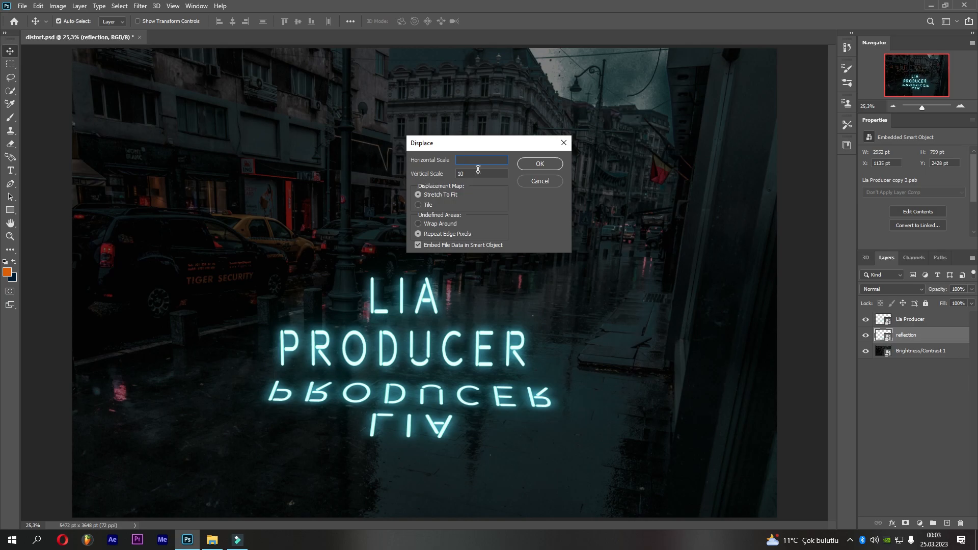
key(Tab)
click(532, 165)
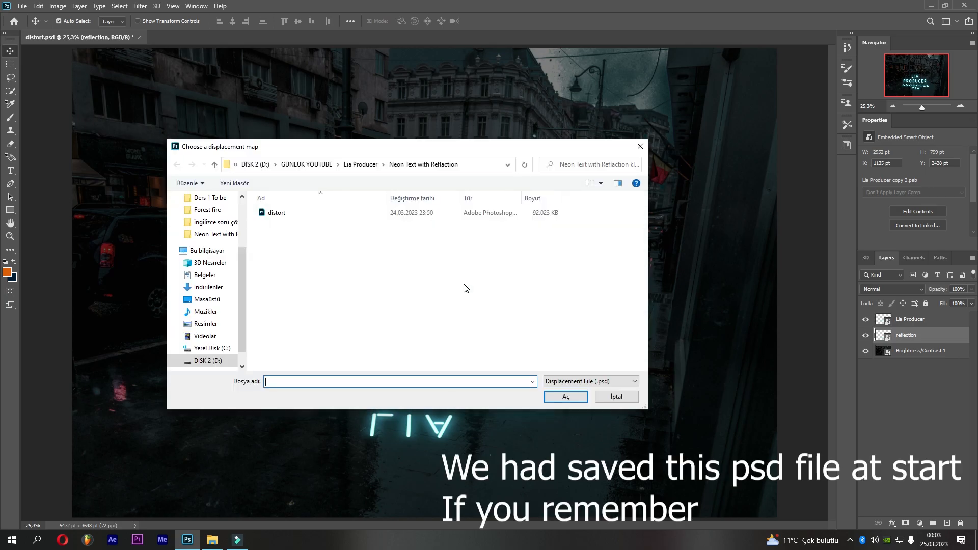
click(368, 214)
click(557, 398)
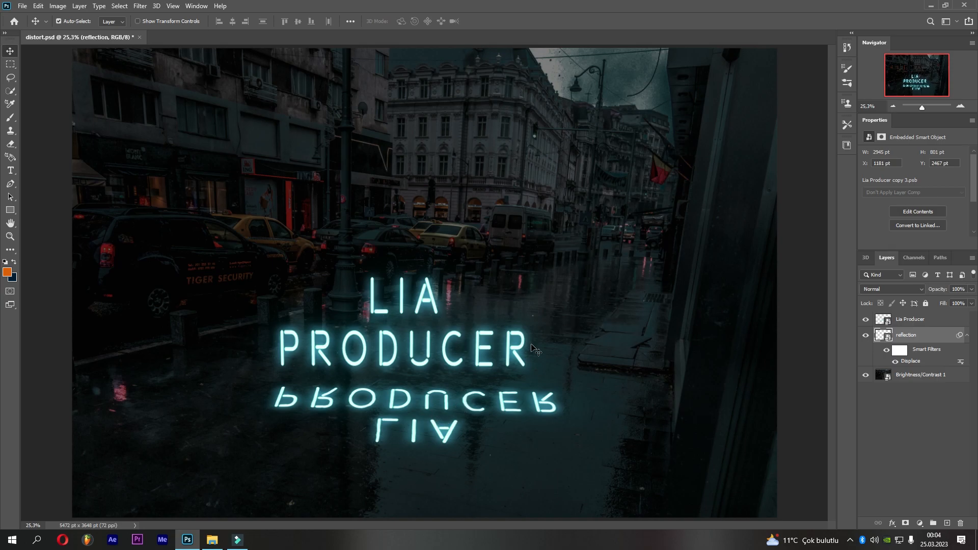
Step: Apply the Wind filter to the reflection with the Blast method and direction From the Right
click(146, 7)
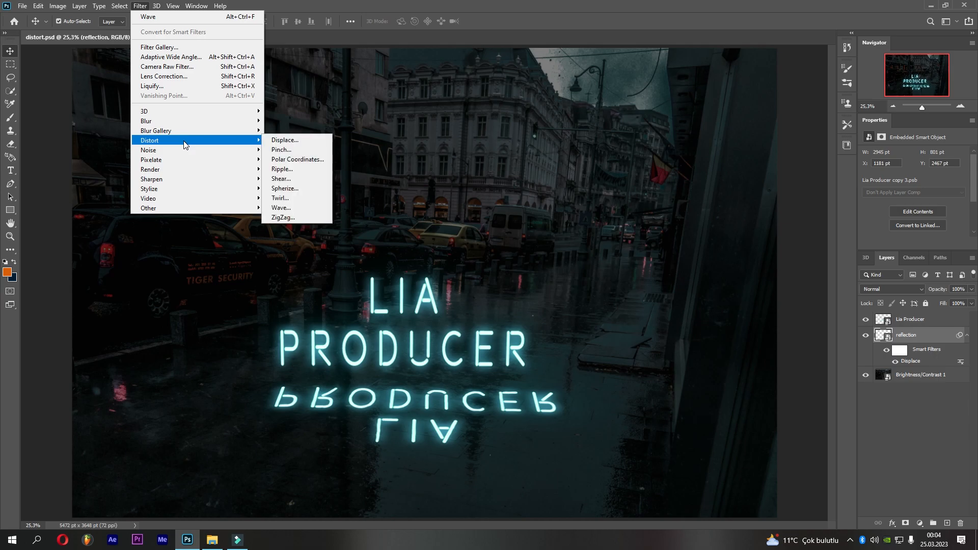
mouse_move(182, 189)
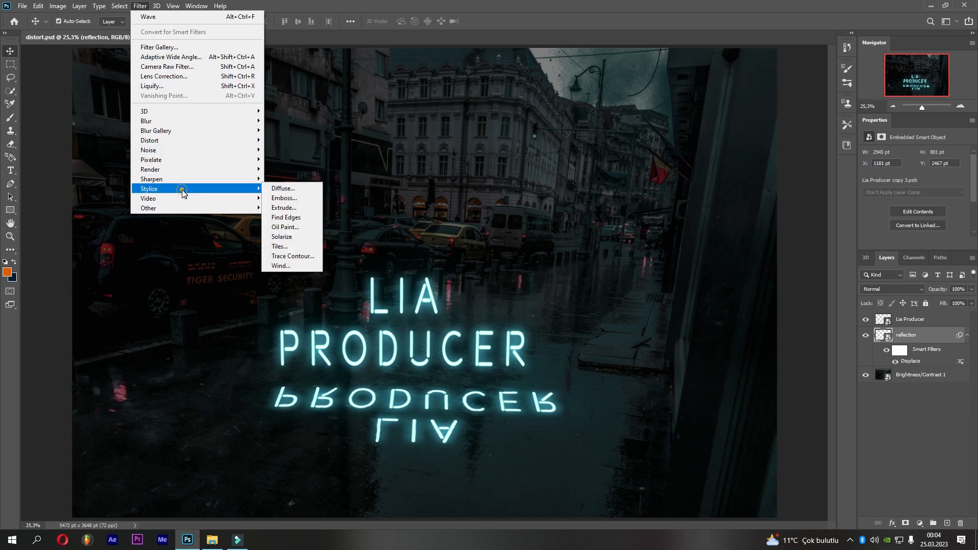
click(280, 266)
click(778, 316)
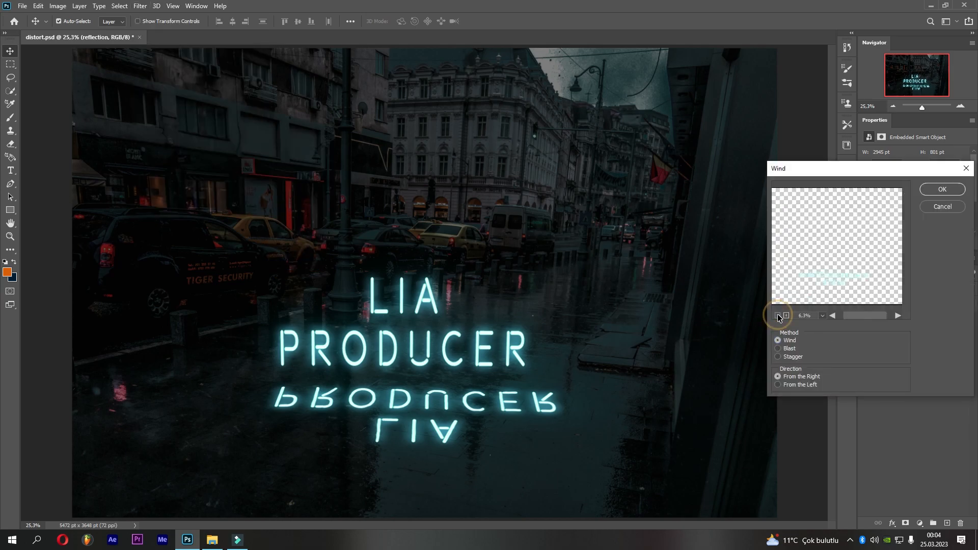
click(786, 316)
click(792, 356)
click(793, 350)
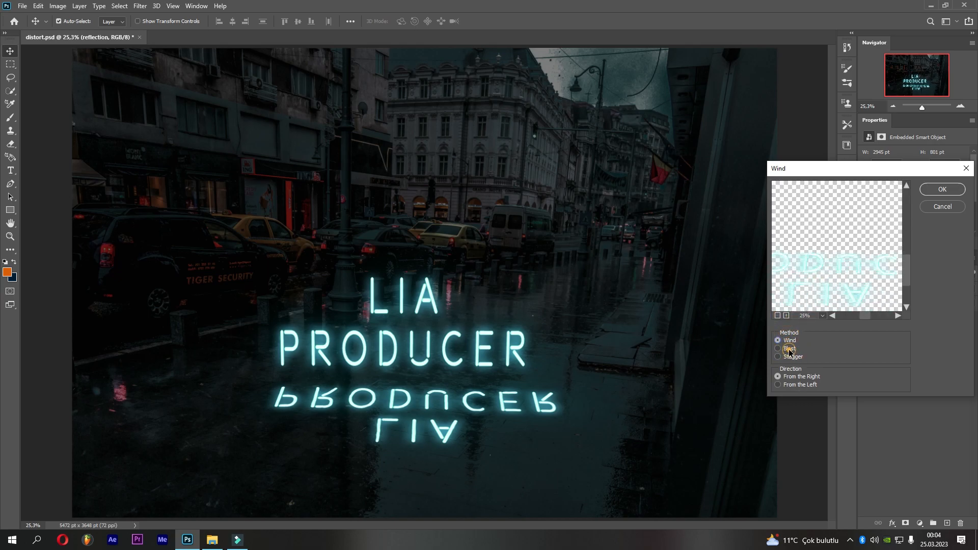
click(942, 190)
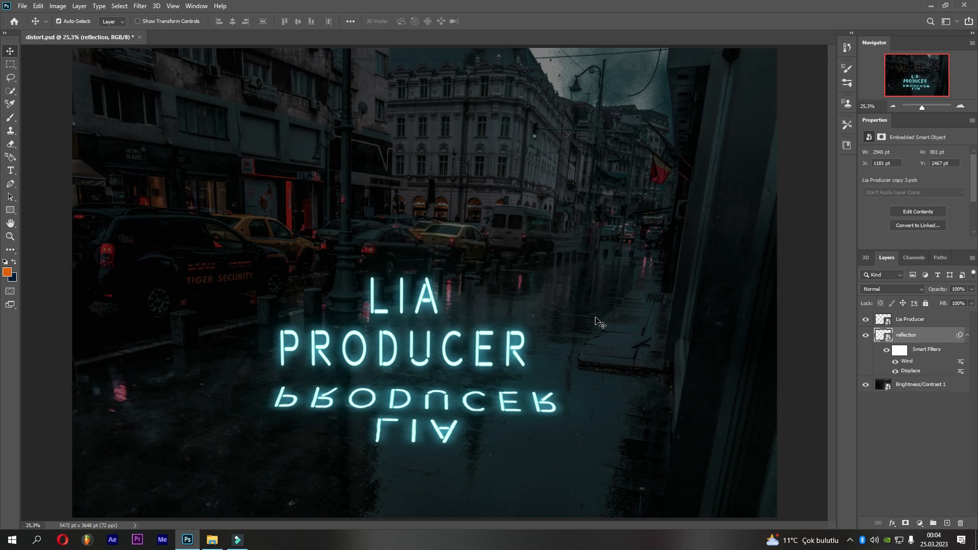
Step: Apply a second Wind filter to the reflection with the Blast method and direction From the Left
click(910, 336)
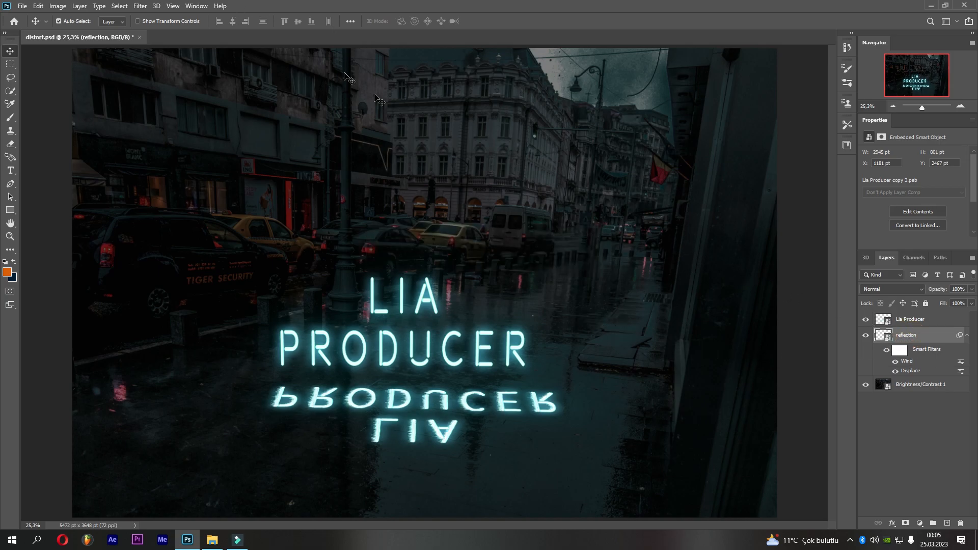
click(140, 5)
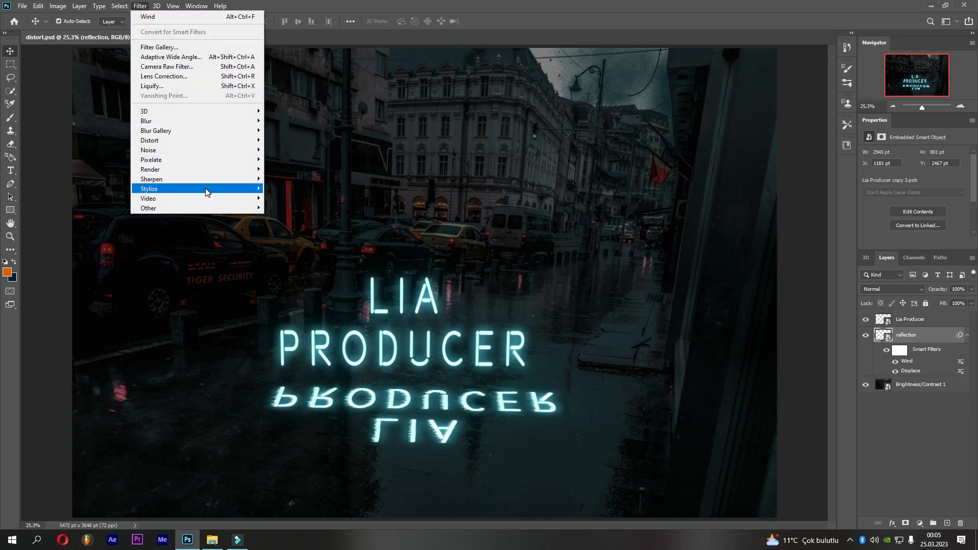
mouse_move(207, 188)
click(297, 266)
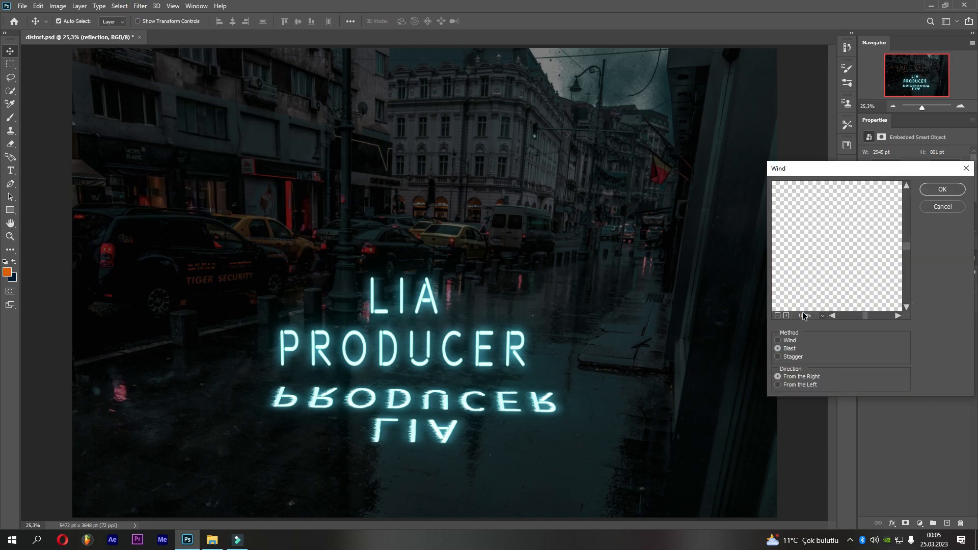
click(794, 386)
click(941, 189)
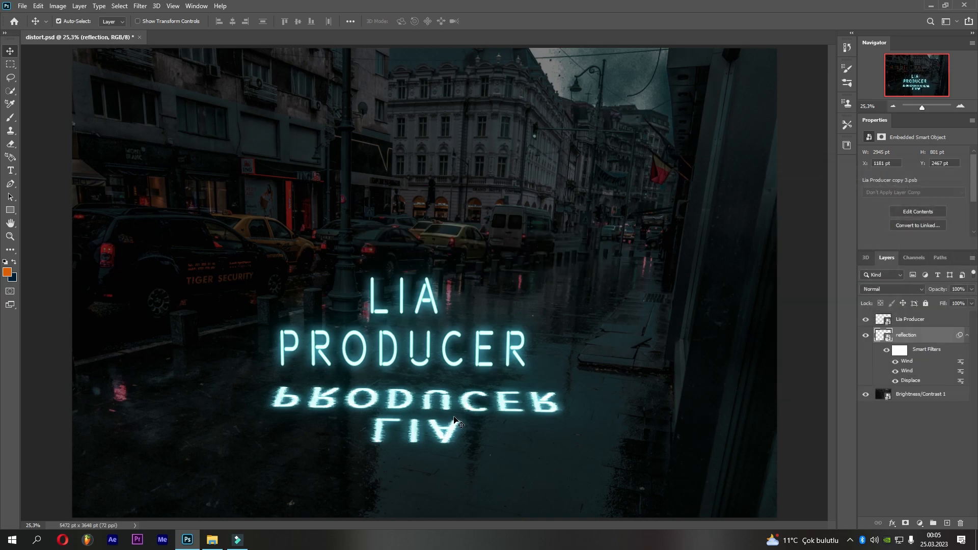
Step: Try different blend modes on the reflection layer and set it to Soft Light
click(875, 287)
click(879, 292)
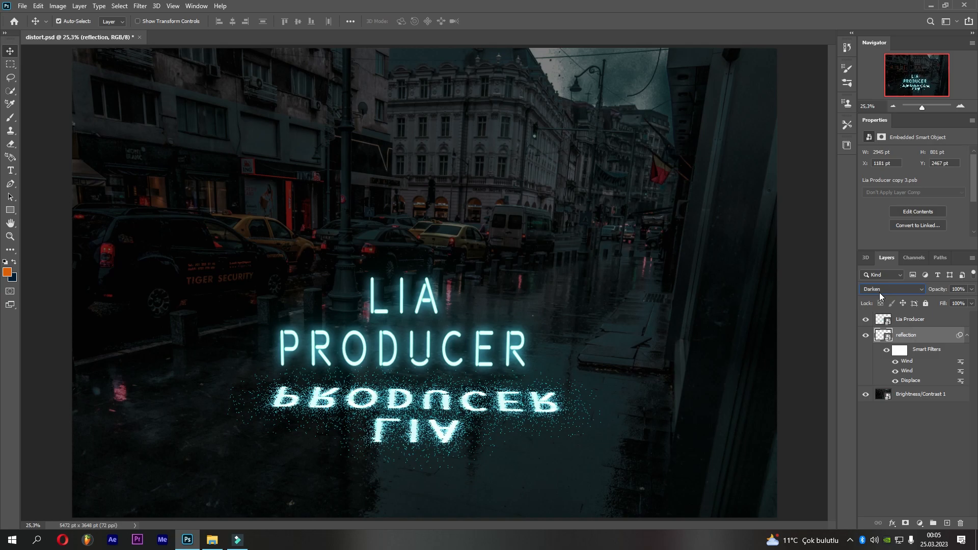
scroll(879, 293, down, 1)
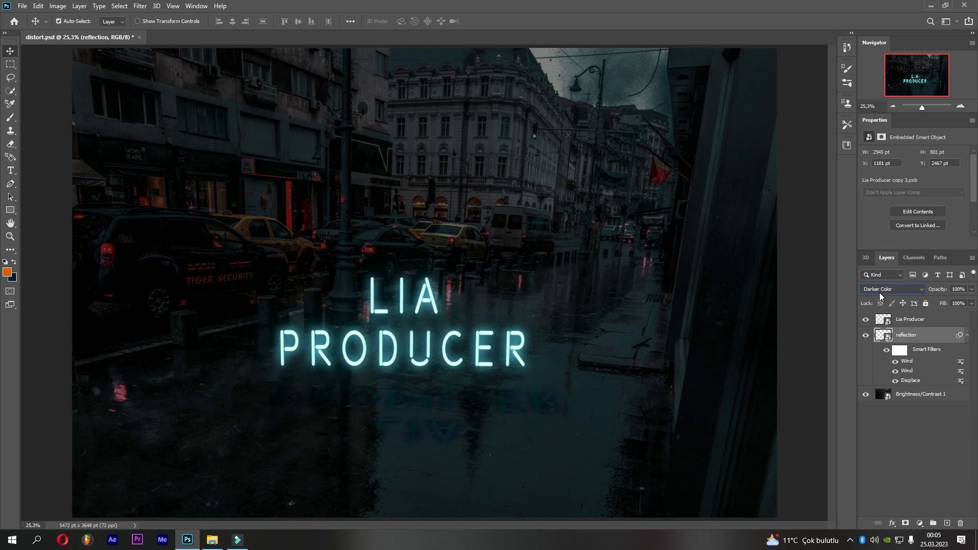
scroll(880, 293, down, 7)
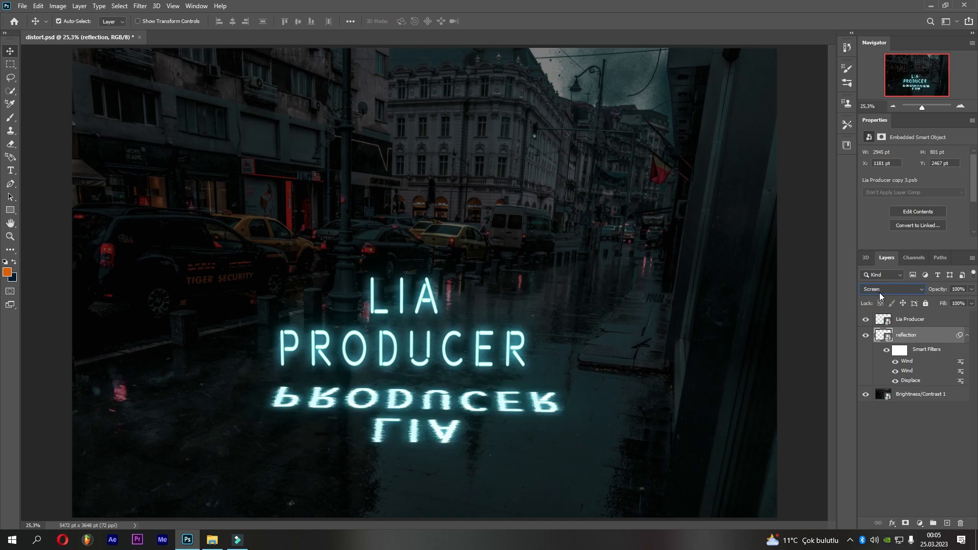
scroll(879, 292, up, 1)
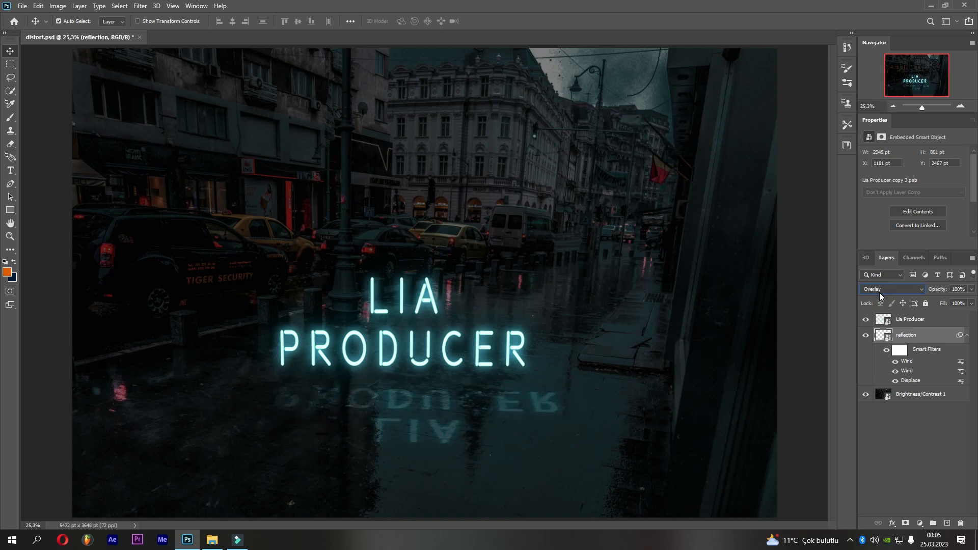
scroll(879, 292, down, 2)
scroll(879, 292, down, 7)
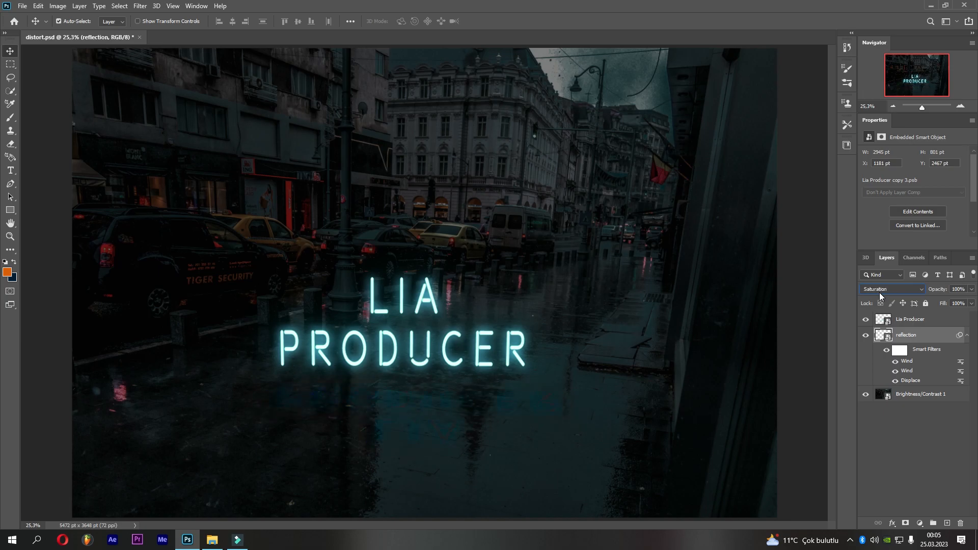
scroll(879, 293, down, 2)
scroll(879, 292, up, 8)
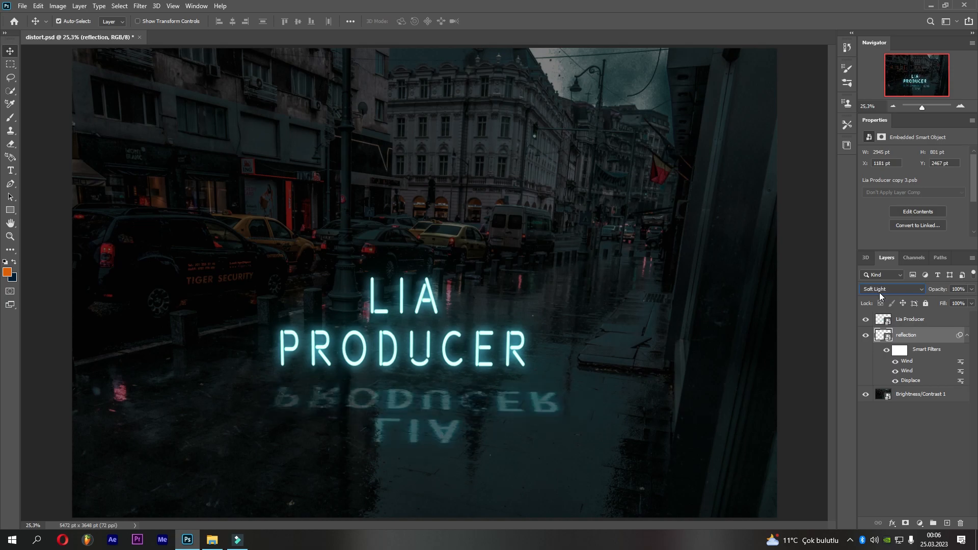
Step: Add a Hue/Saturation adjustment clipped to the street photo, with Saturation +2 and Lightness -26
click(904, 399)
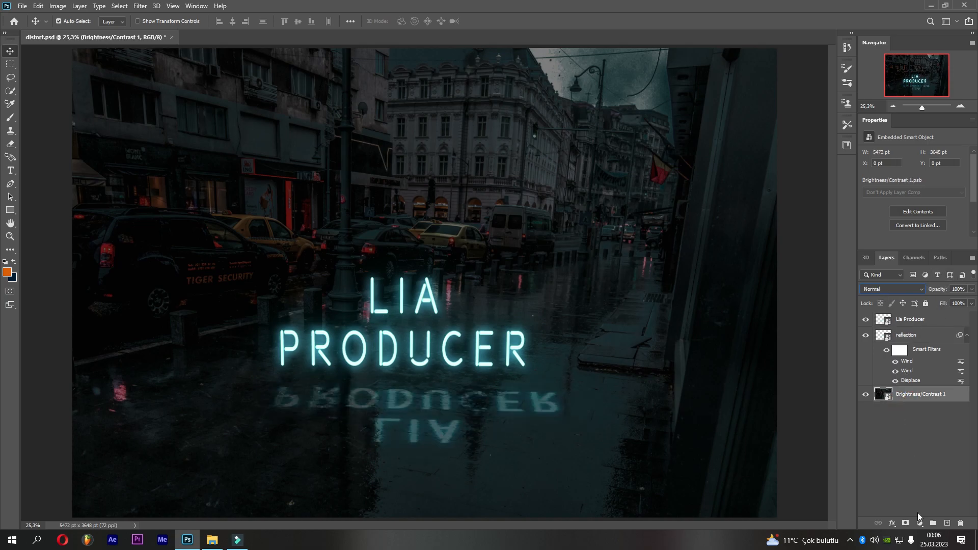
click(920, 523)
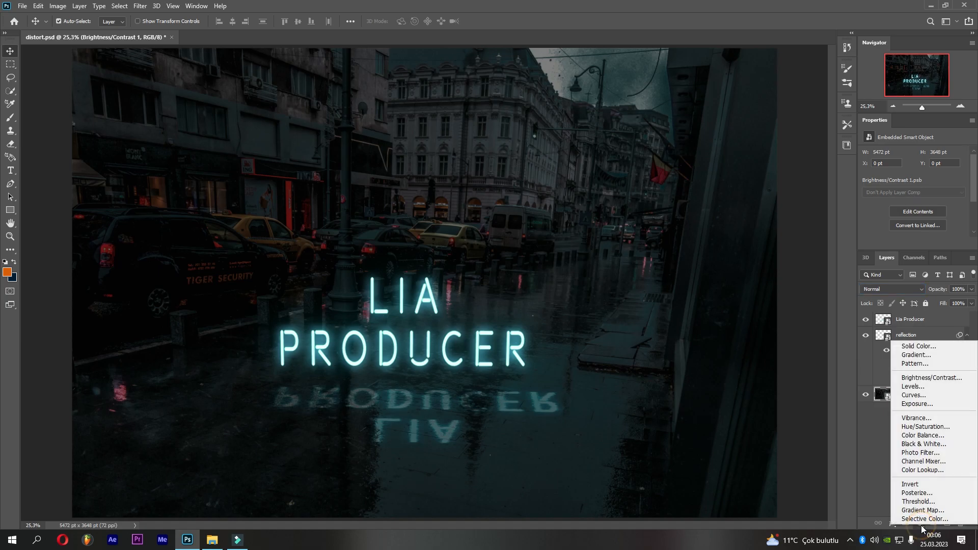
click(926, 427)
click(900, 244)
drag(914, 233, 902, 233)
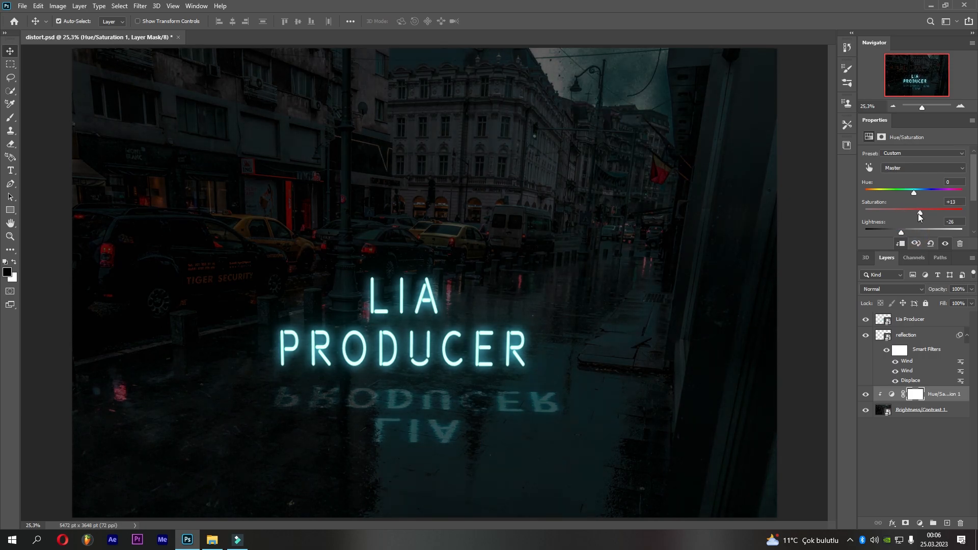
drag(915, 215, 914, 215)
Step: Apply Motion Blur to the reflection layer with an angle of 0° and a distance of 85 pixels
click(907, 336)
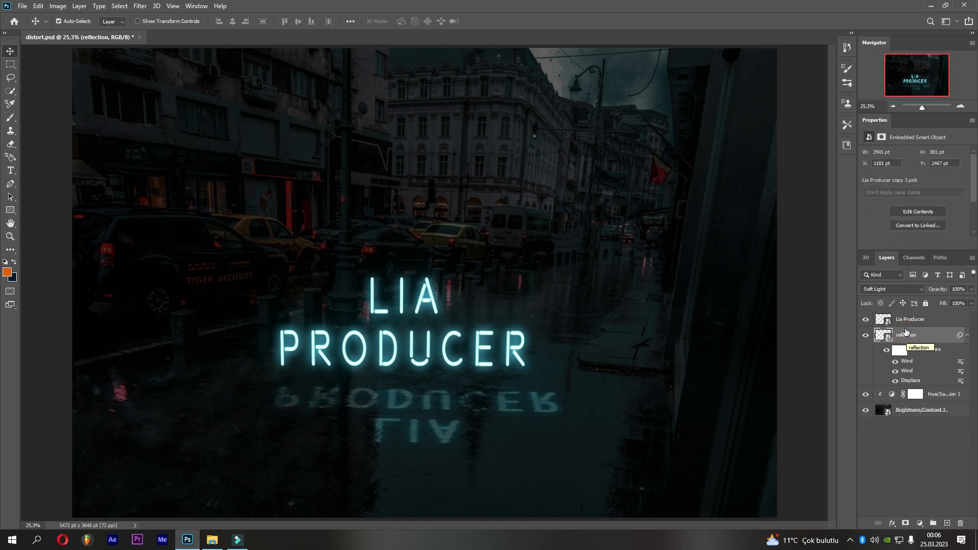
click(895, 335)
click(140, 6)
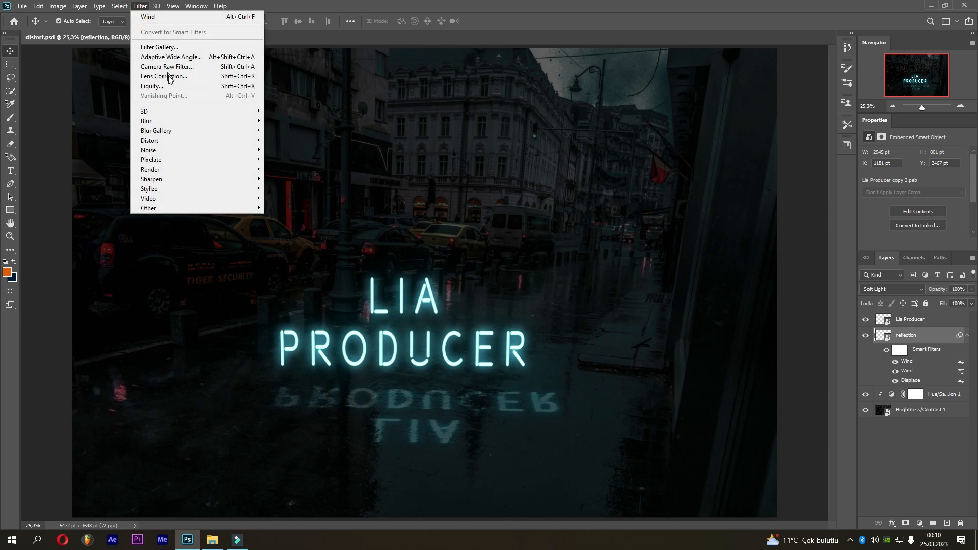
mouse_move(182, 124)
click(306, 180)
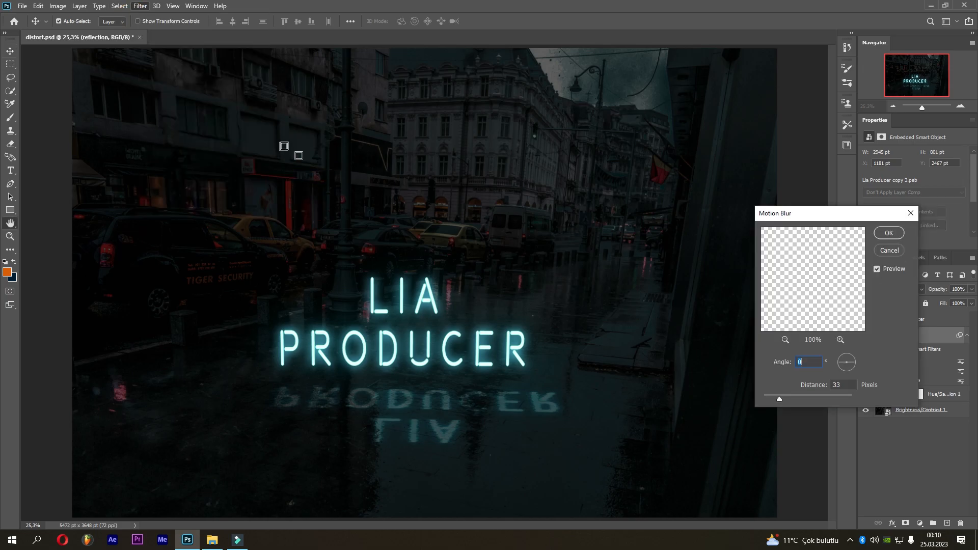
mouse_move(779, 400)
mouse_down()
mouse_move(802, 402)
mouse_move(795, 403)
mouse_up()
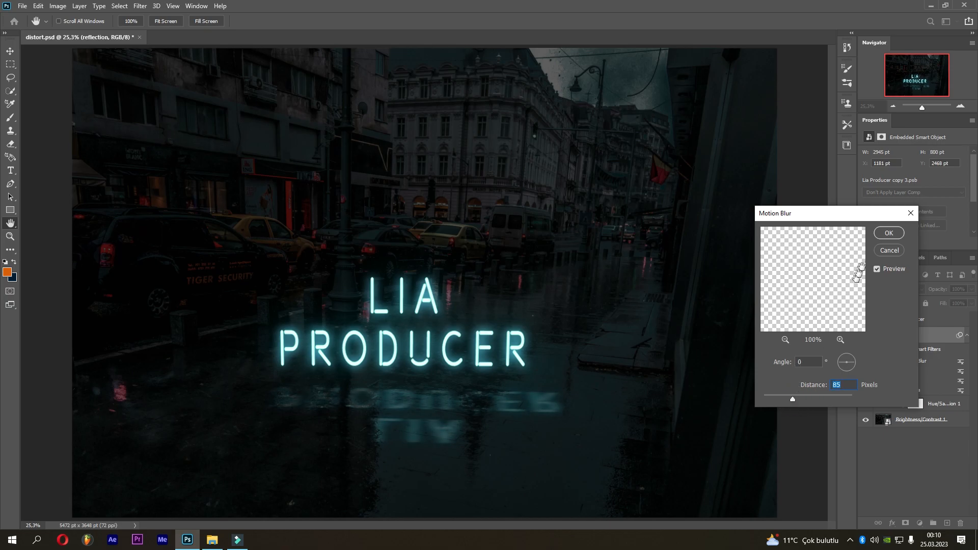
click(888, 233)
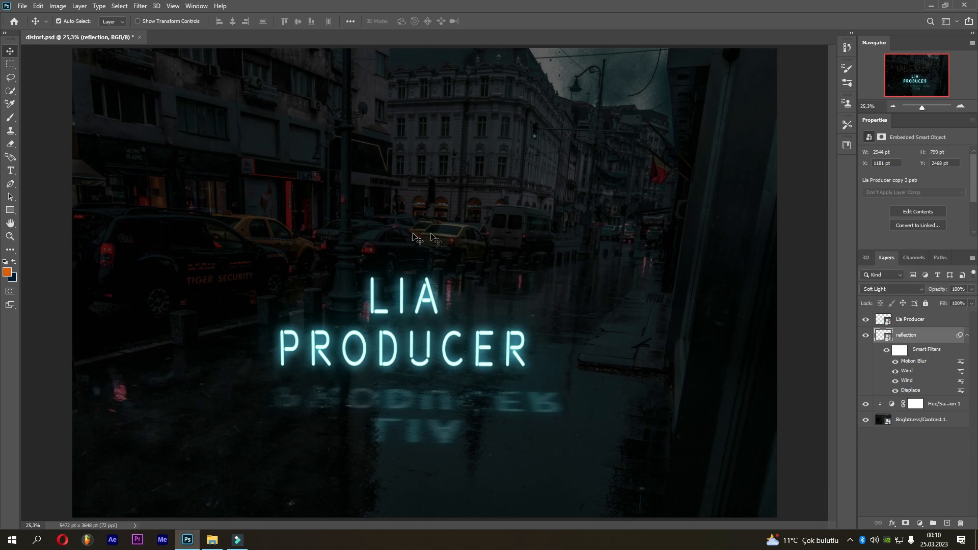
Step: Apply Gaussian Blur to the reflection layer with a radius of 33.8 pixels
click(145, 7)
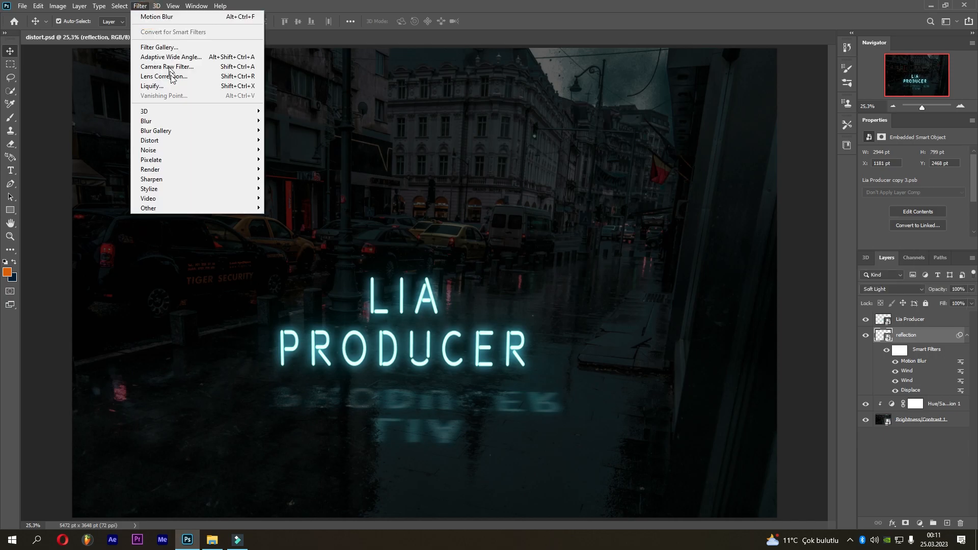
mouse_move(255, 120)
click(278, 160)
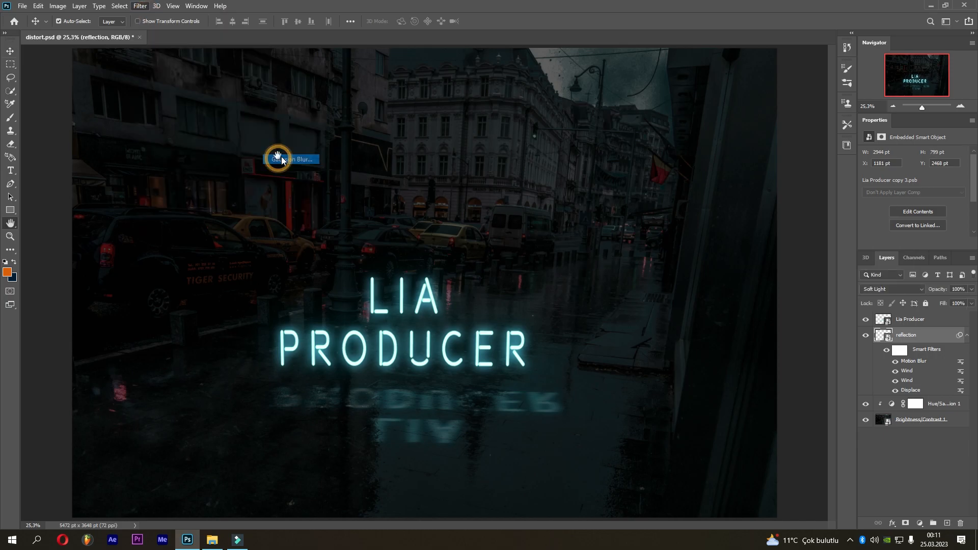
click(288, 257)
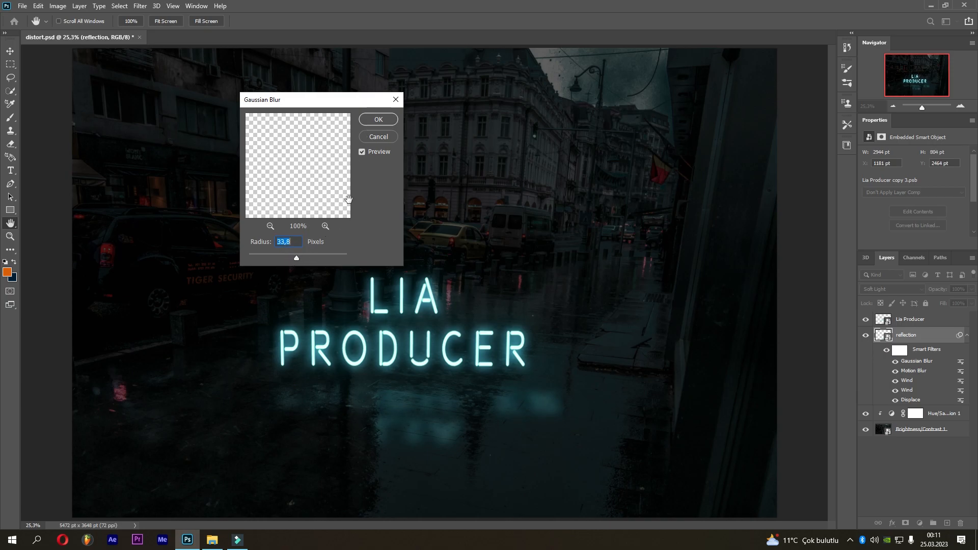
click(378, 120)
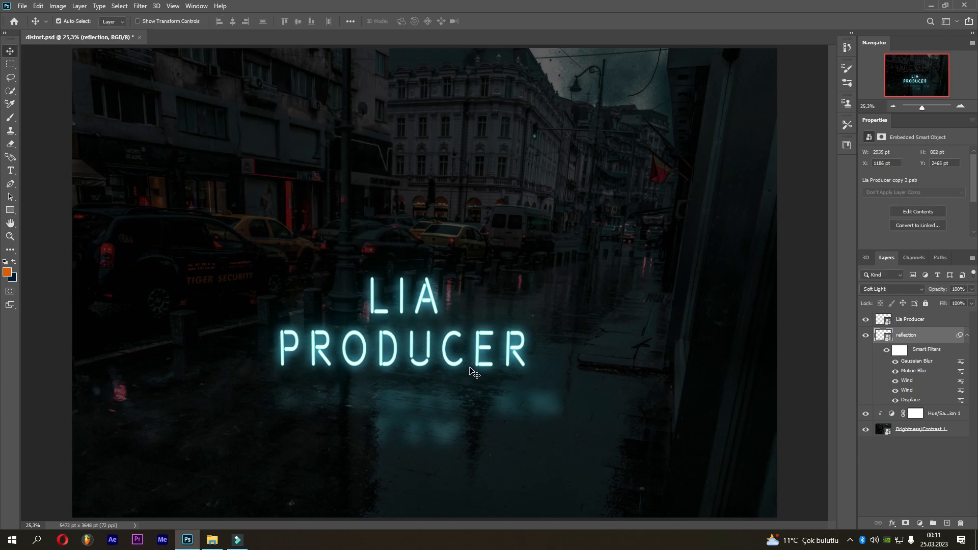
Step: Create a new empty layer between the Hue/Saturation adjustment and the reflection layer
click(887, 416)
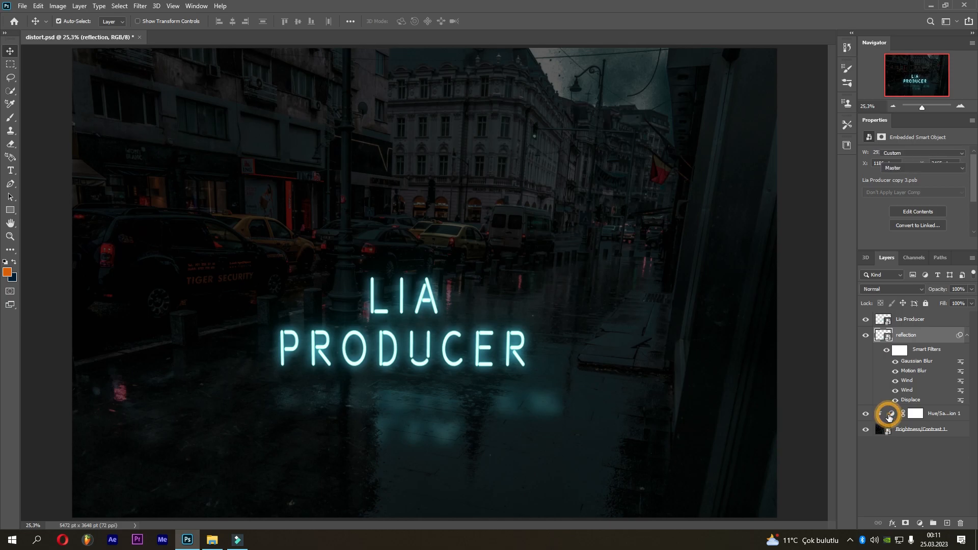
key(ctrl+2)
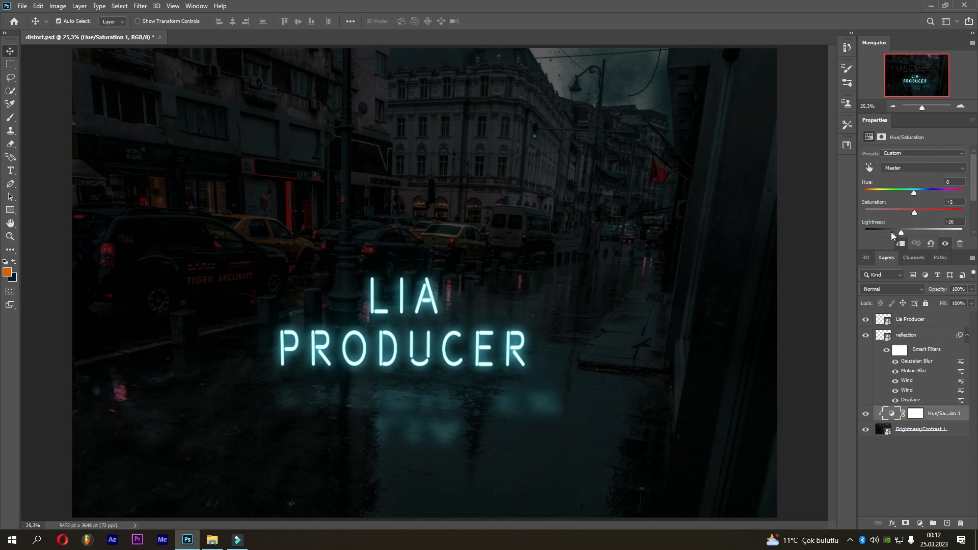
click(927, 414)
click(947, 524)
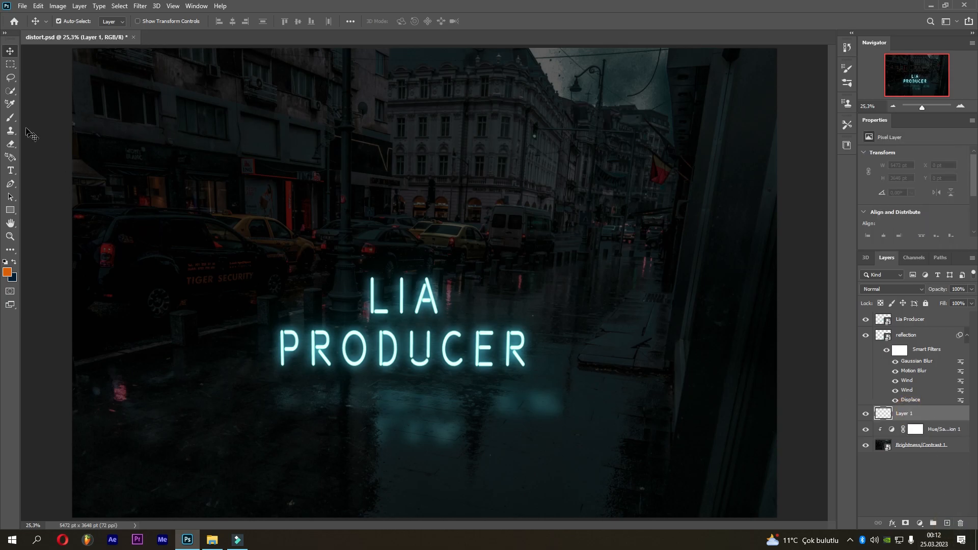
Step: Set up a soft round brush flattened to a thin horizontal ellipse, with 74% opacity
click(10, 117)
right_click(467, 373)
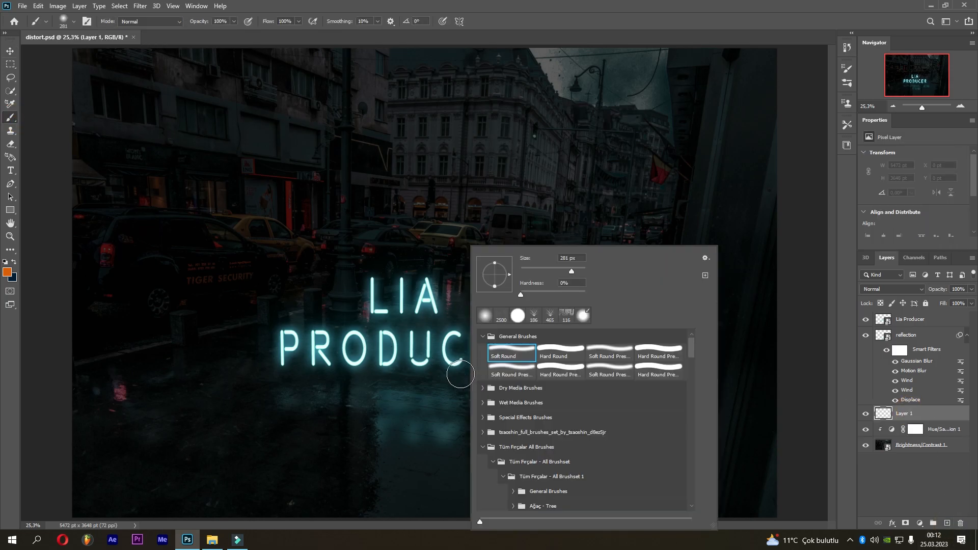
mouse_move(494, 283)
mouse_down()
mouse_move(494, 263)
mouse_move(497, 277)
mouse_up()
click(242, 42)
drag(197, 22, 182, 21)
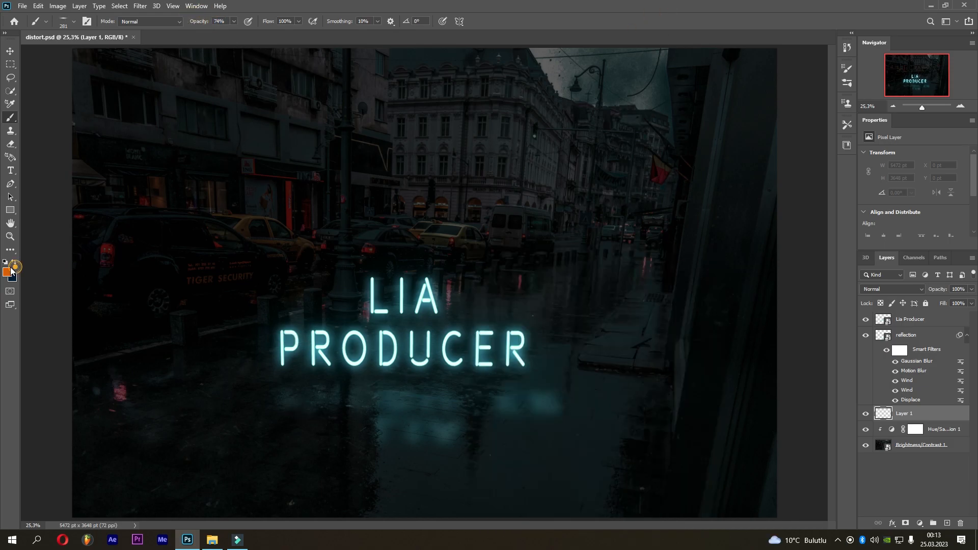
Step: Choose a light cyan matching the neon glow as the brush colour
click(7, 272)
click(540, 395)
click(483, 121)
click(613, 106)
Step: Try cyan strokes on the wet ground below the text, set the brush hardness to 27% and undo the strokes
mouse_move(476, 378)
mouse_down()
mouse_move(537, 377)
mouse_move(489, 381)
mouse_up()
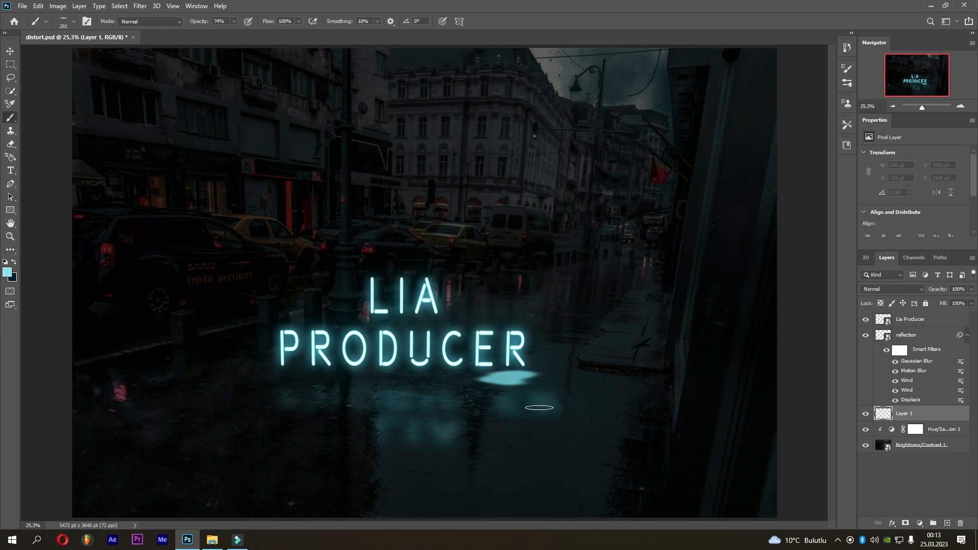
right_click(541, 408)
drag(526, 294, 539, 295)
key(ctrl+z)
drag(411, 388, 506, 380)
Step: Enlarge the flattened brush, set its opacity to 60% and try a stroke on the ground under the text
right_click(513, 396)
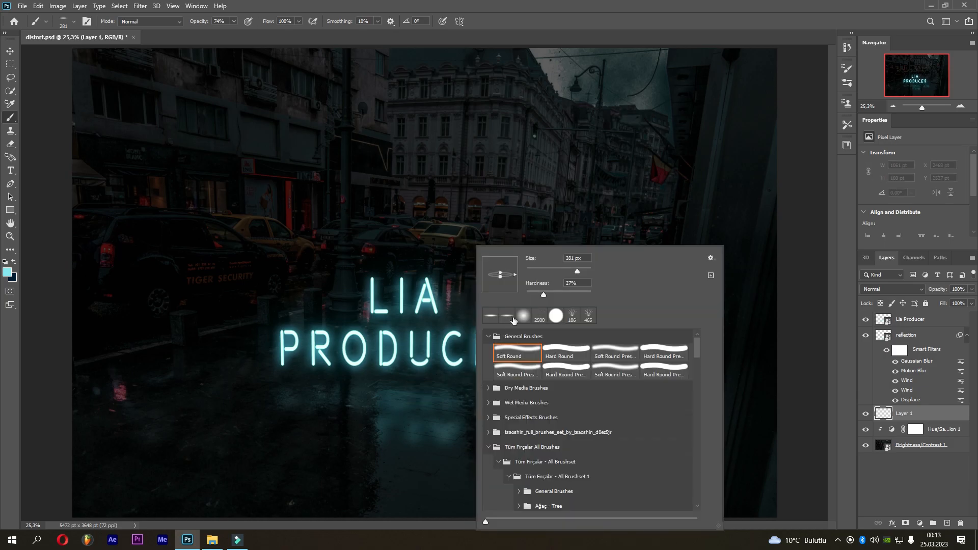
click(576, 12)
drag(208, 21, 201, 22)
mouse_move(470, 399)
mouse_down()
mouse_move(489, 398)
mouse_move(493, 410)
mouse_up()
Step: Pick a brighter cyan sampled from the glow and paint broad horizontal strokes on the wet ground beneath the text
alt+click(495, 406)
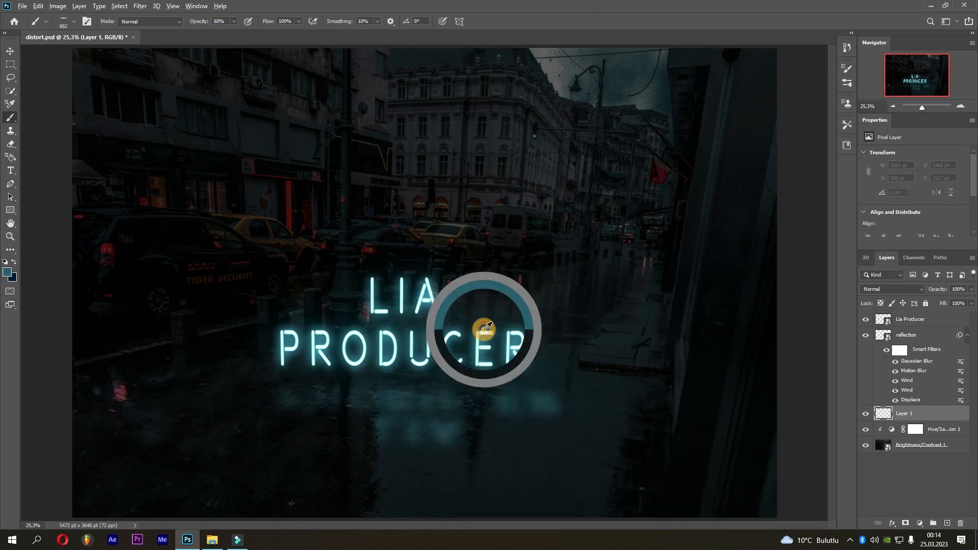
click(7, 272)
click(449, 116)
click(615, 105)
mouse_move(570, 423)
mouse_down()
mouse_move(510, 428)
mouse_move(332, 408)
mouse_move(290, 385)
mouse_move(572, 408)
mouse_move(553, 434)
mouse_up()
click(11, 51)
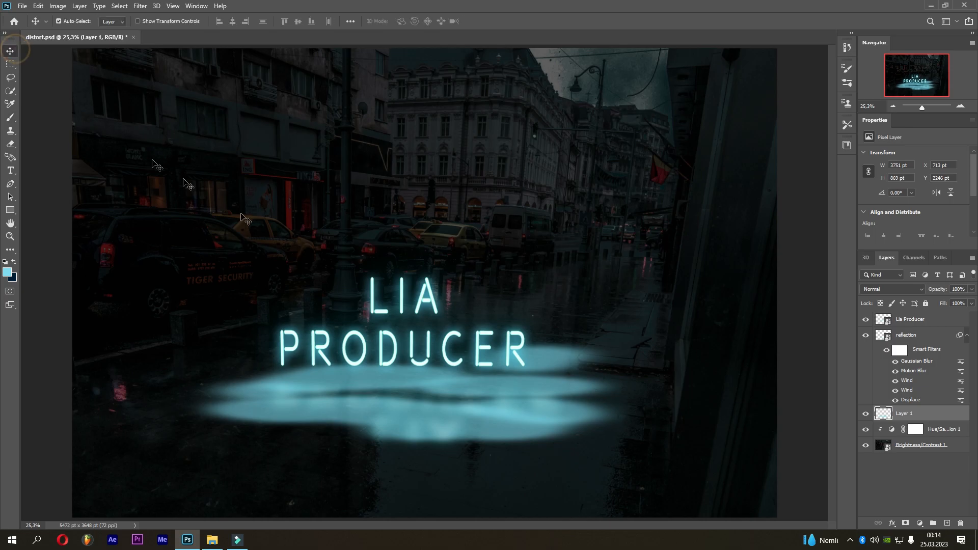
Step: Try different blend modes on the painted glow layer and set it to Soft Light
click(878, 289)
click(878, 293)
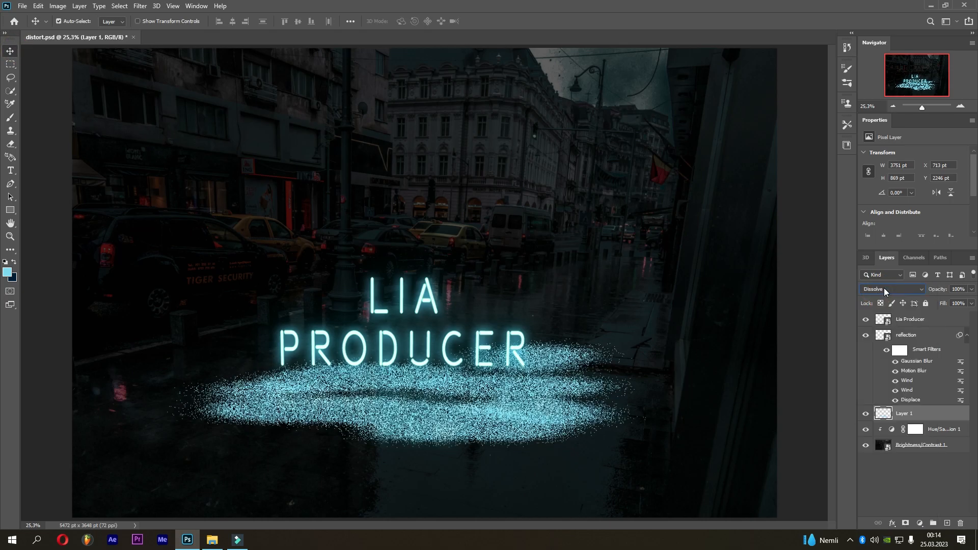
scroll(884, 288, down, 1)
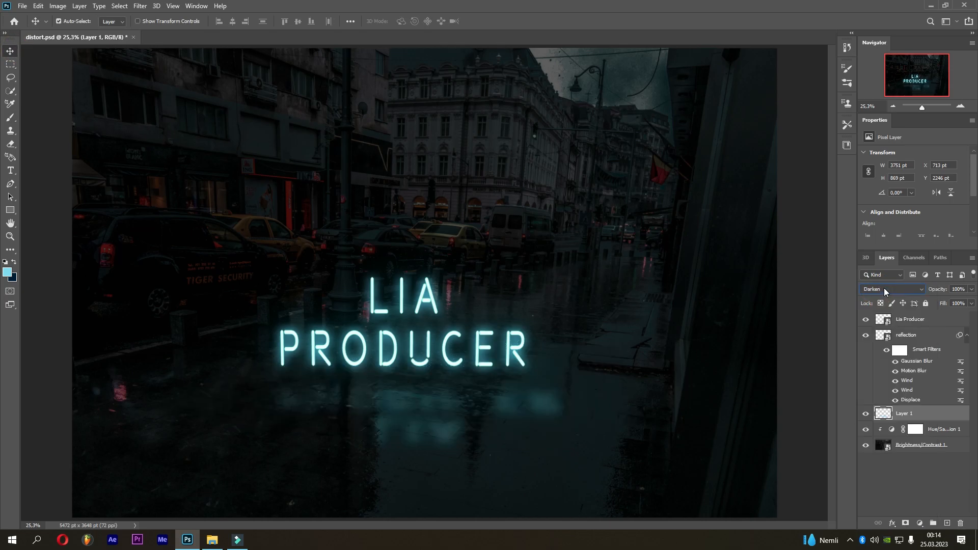
scroll(884, 288, down, 1)
scroll(885, 289, down, 4)
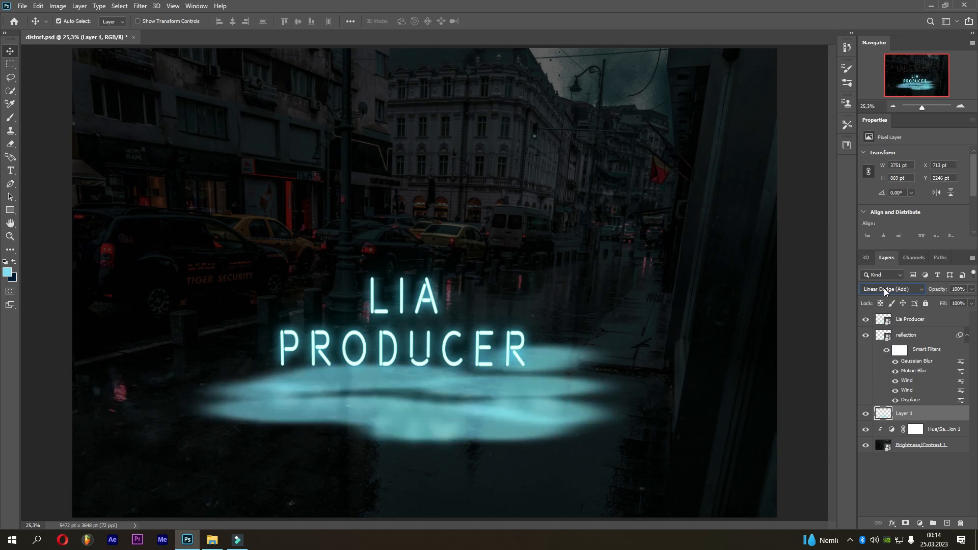
scroll(884, 289, down, 2)
scroll(884, 288, down, 1)
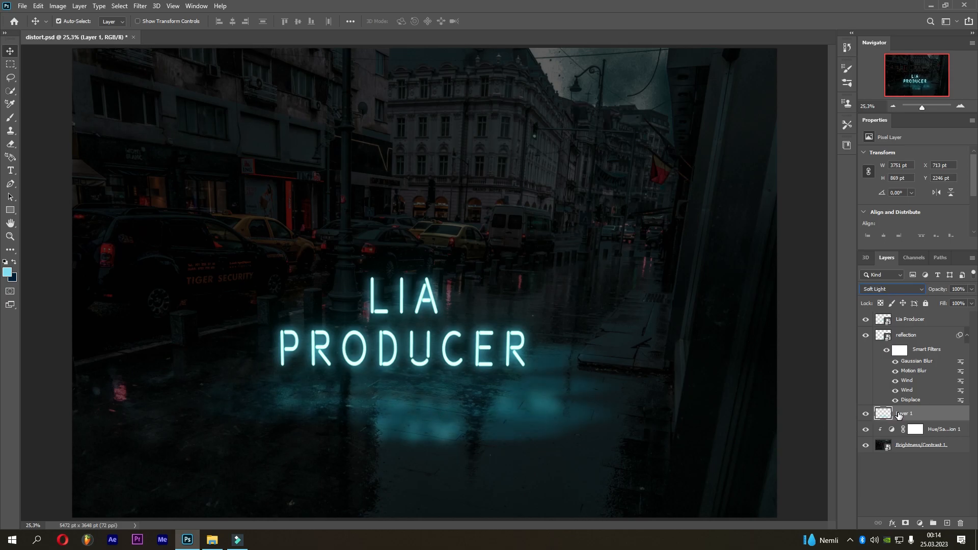
Step: Move the reflection layer up closer to the neon text with Free Transform, to about Y 2346 pt
click(897, 336)
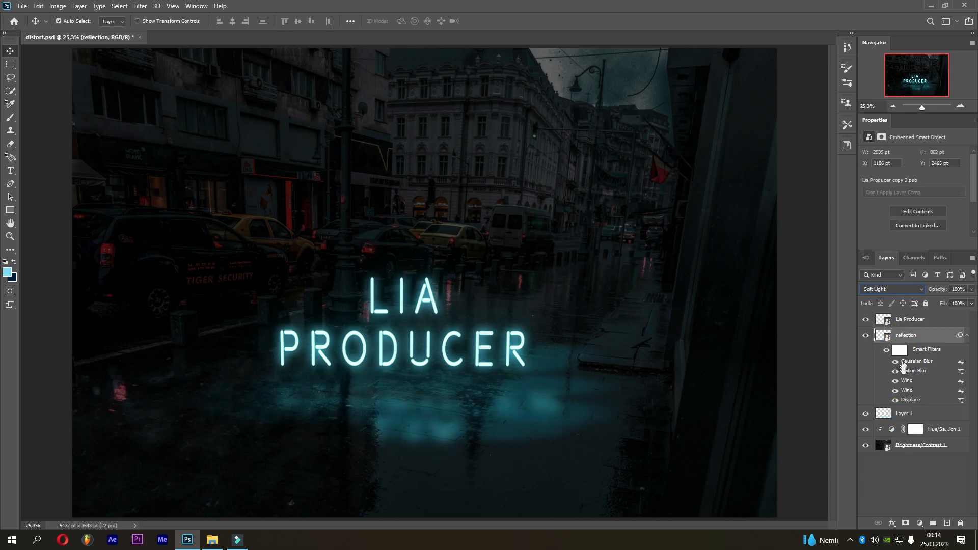
click(38, 6)
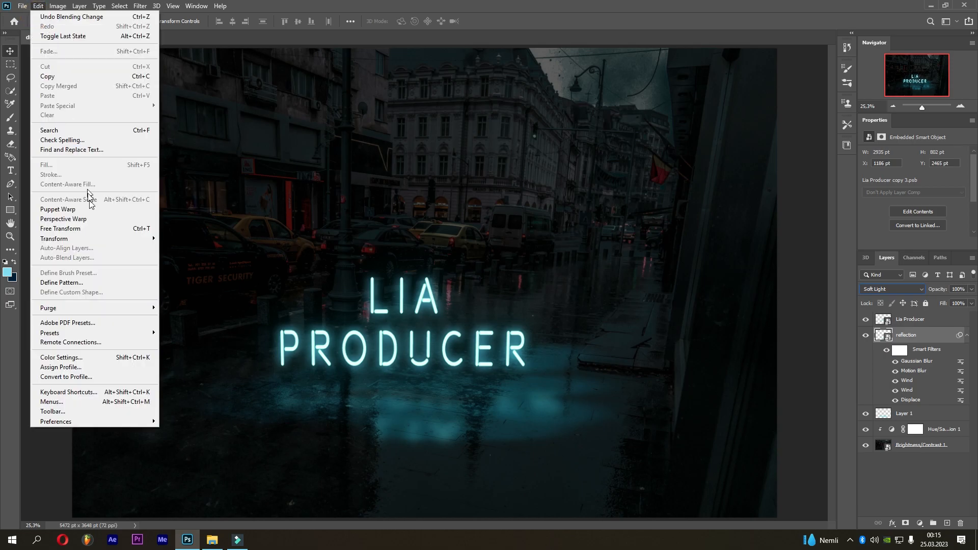
click(145, 228)
click(494, 209)
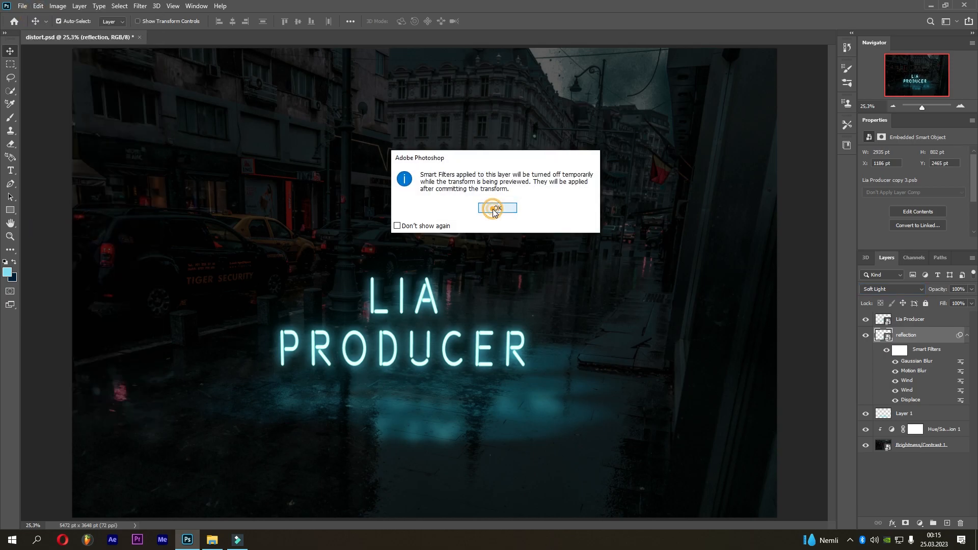
drag(474, 393, 477, 379)
click(489, 21)
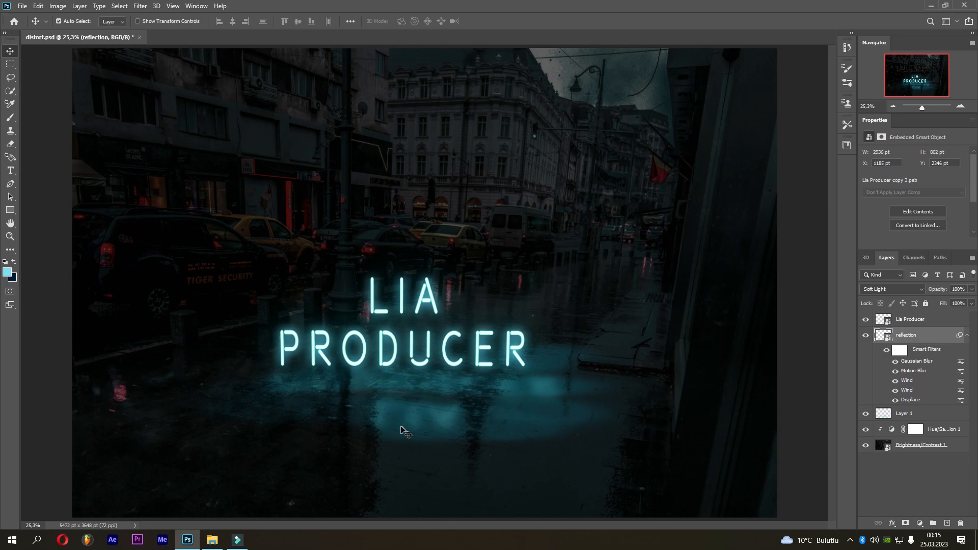
Step: Paint faint cyan glow at 18% brush opacity further out over the wet ground on Layer 1
click(894, 414)
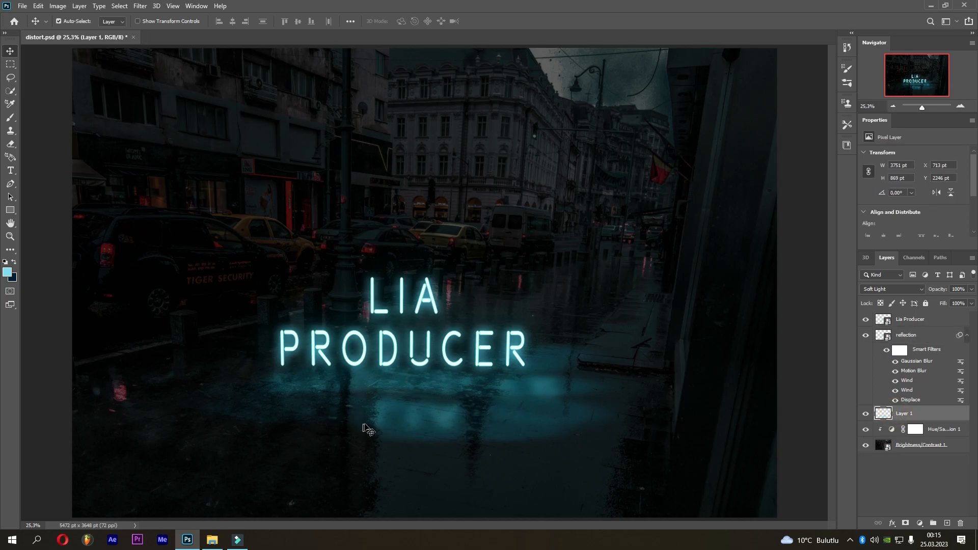
click(10, 117)
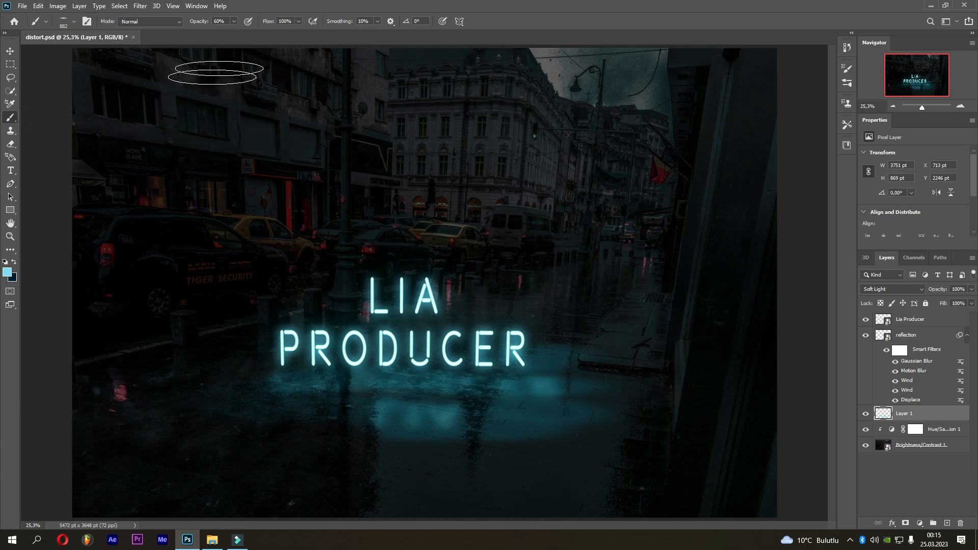
drag(198, 24, 180, 24)
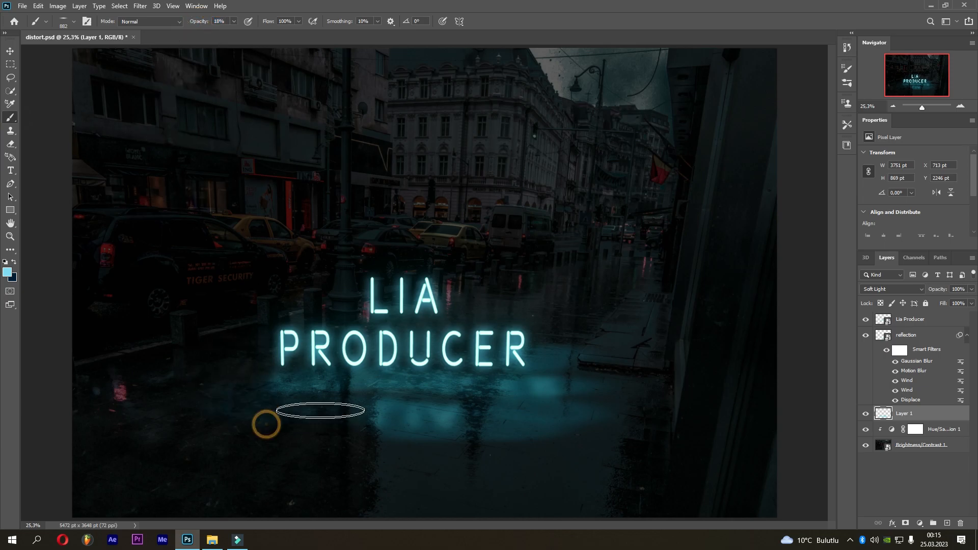
mouse_move(345, 438)
mouse_down()
mouse_move(448, 454)
mouse_move(234, 382)
mouse_move(304, 432)
mouse_move(360, 448)
mouse_up()
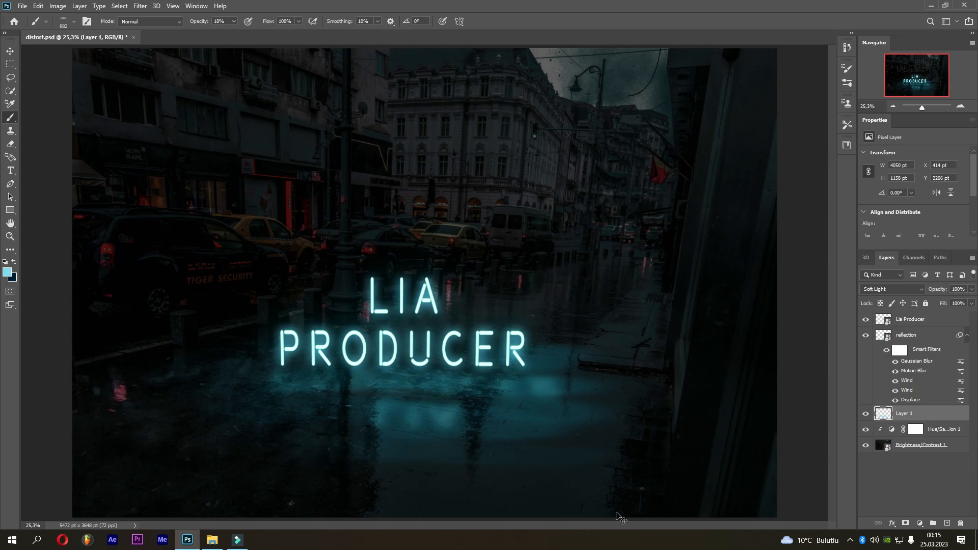
drag(198, 23, 192, 24)
Step: Erase the brightest patches of the painted glow on the wet ground with a flattened soft Eraser, lowering its opacity to 13%
click(10, 144)
right_click(484, 388)
click(509, 316)
click(463, 386)
drag(489, 416, 540, 415)
drag(158, 24, 125, 23)
drag(515, 403, 499, 433)
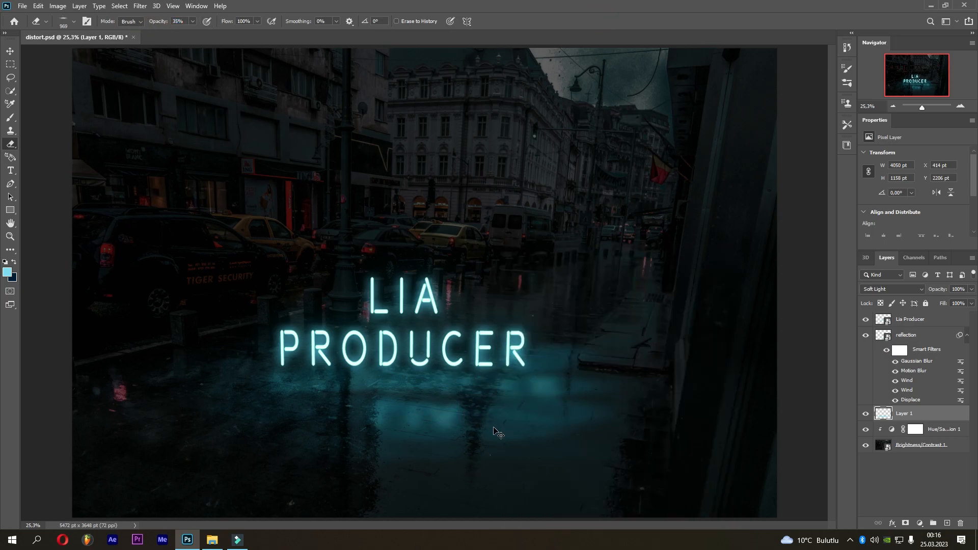
drag(160, 21, 148, 21)
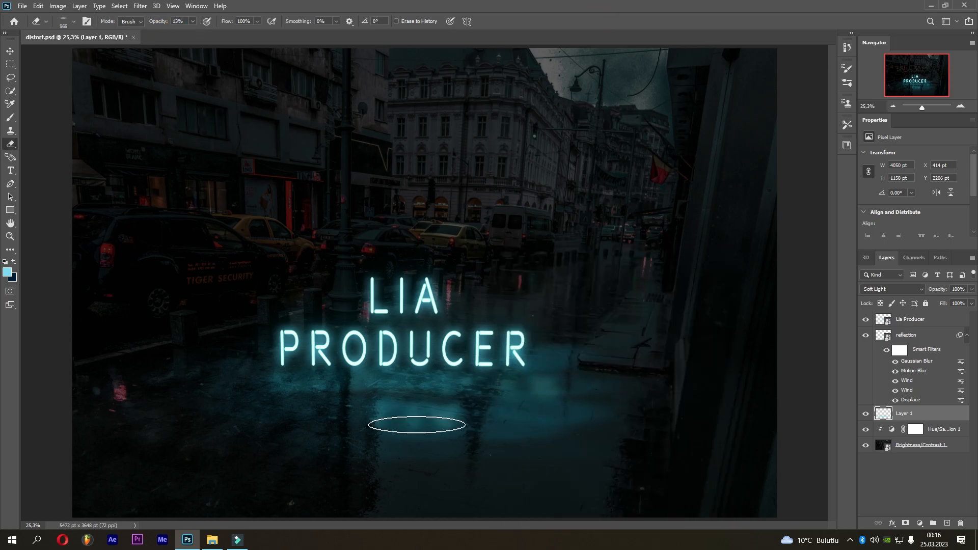
Step: Paint very faint cyan glow across the wet ground beneath the text at 7% brush opacity
click(10, 117)
drag(425, 422, 496, 423)
mouse_move(528, 397)
mouse_down()
mouse_move(556, 400)
mouse_move(357, 402)
mouse_up()
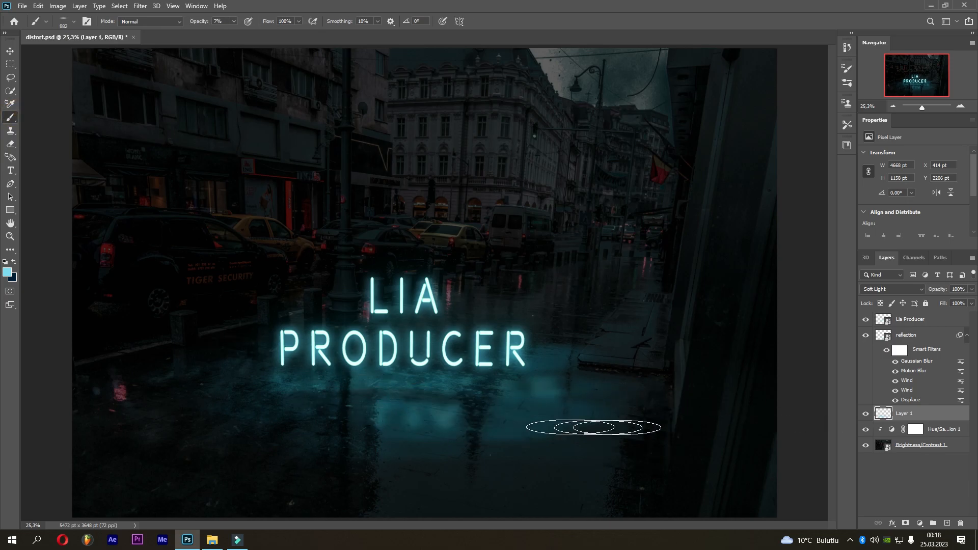
Step: Convert Layer 1 to a smart object and apply a horizontal Motion Blur at angle 0
right_click(919, 413)
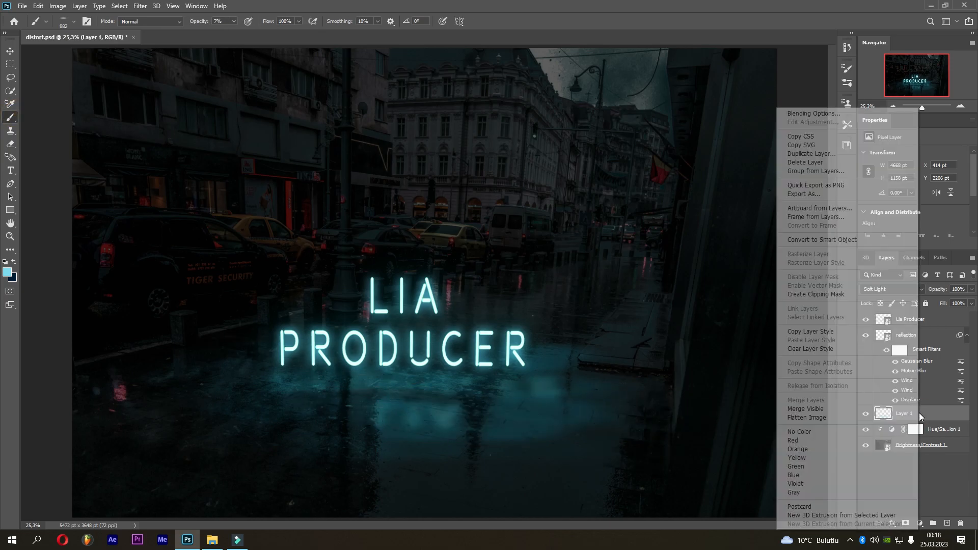
click(862, 240)
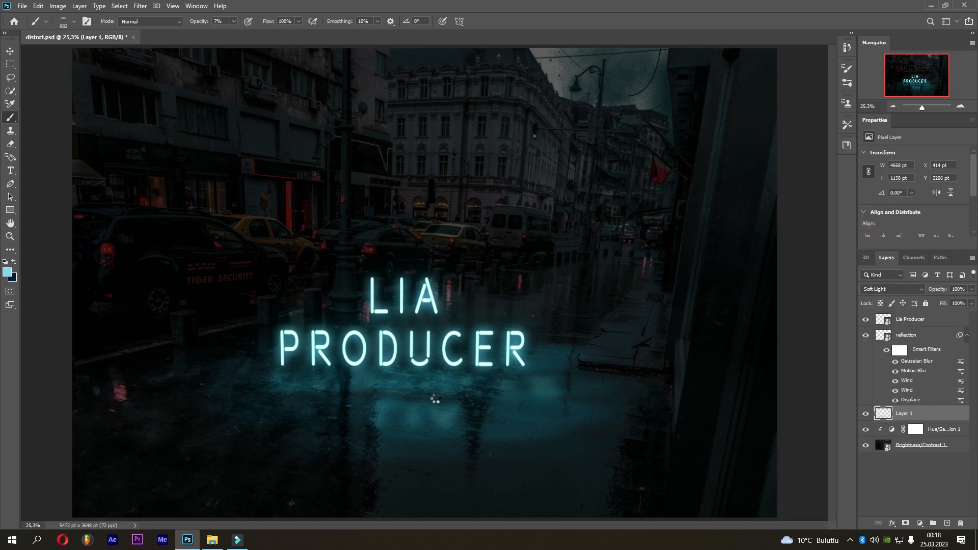
click(144, 10)
mouse_move(192, 122)
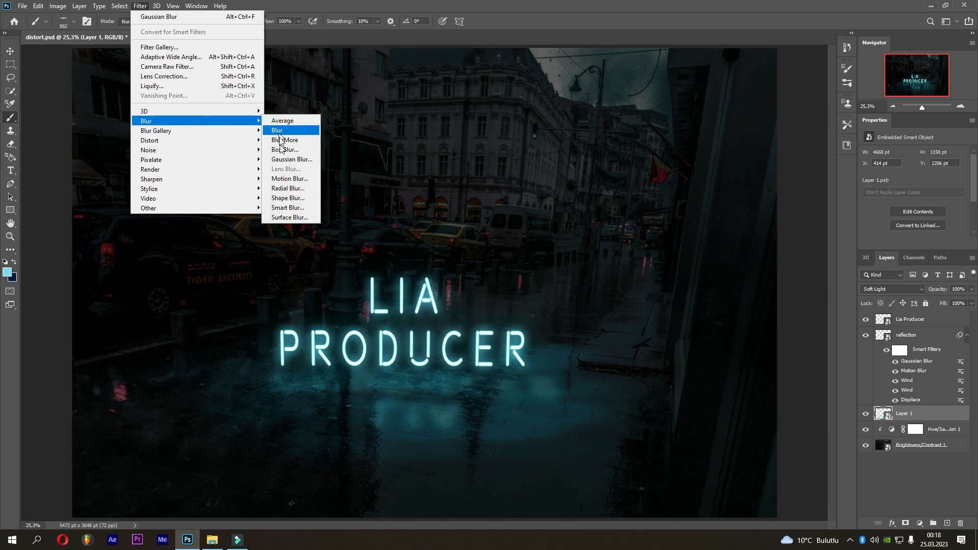
click(288, 179)
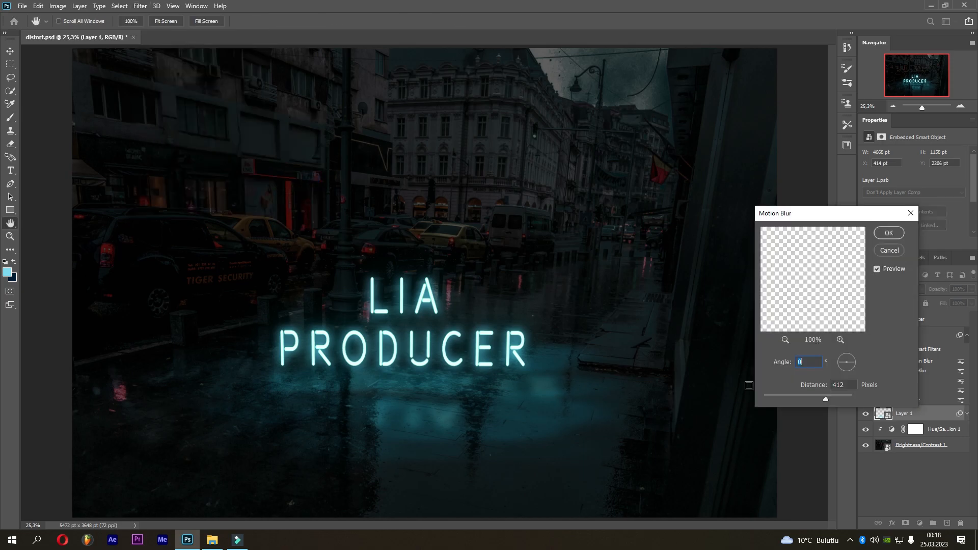
drag(802, 398, 829, 396)
click(880, 231)
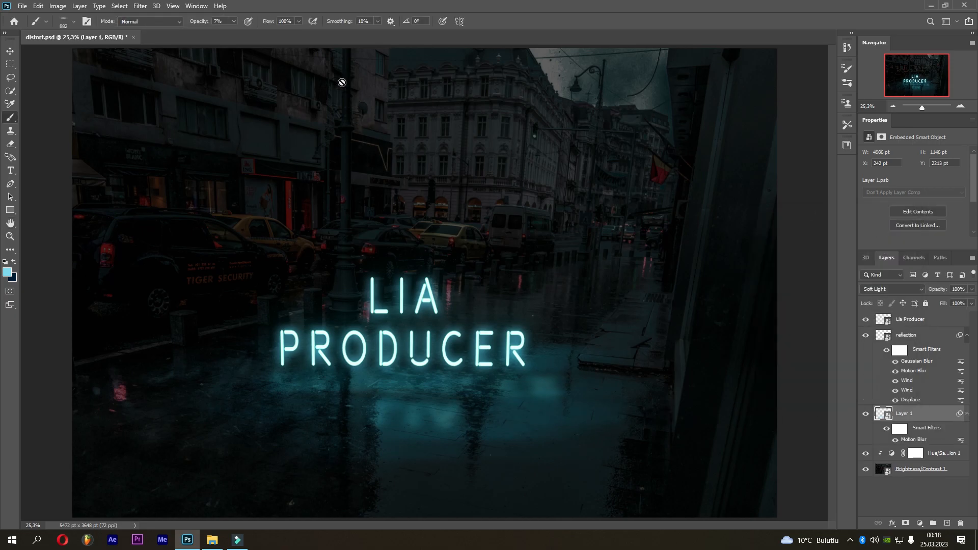
Step: Apply a Gaussian Blur to the painted glow on Layer 1
click(139, 6)
click(178, 121)
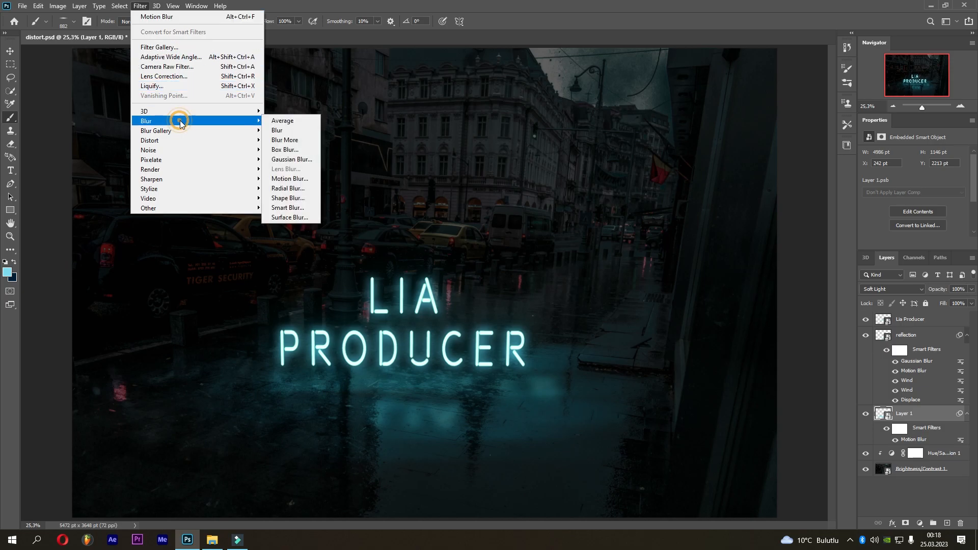
click(275, 159)
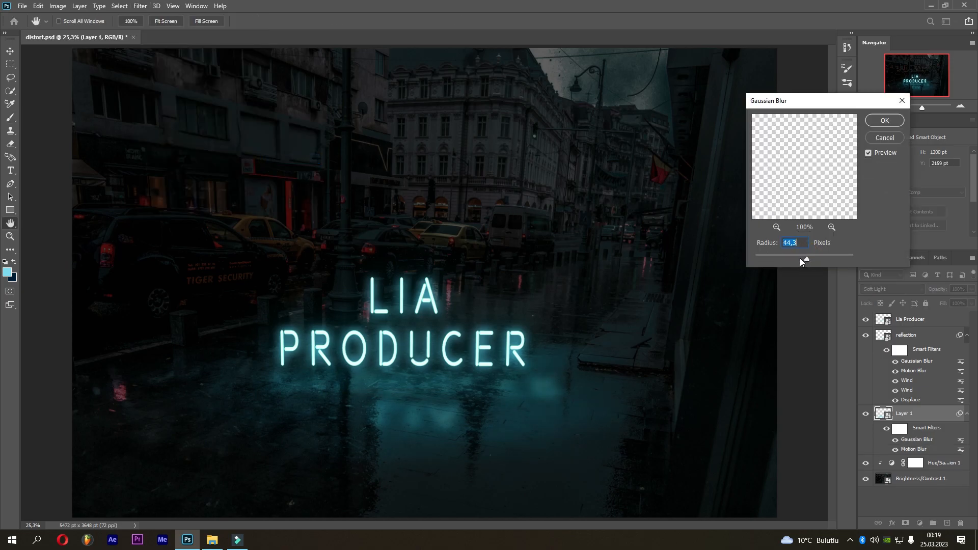
drag(810, 261, 809, 259)
click(883, 121)
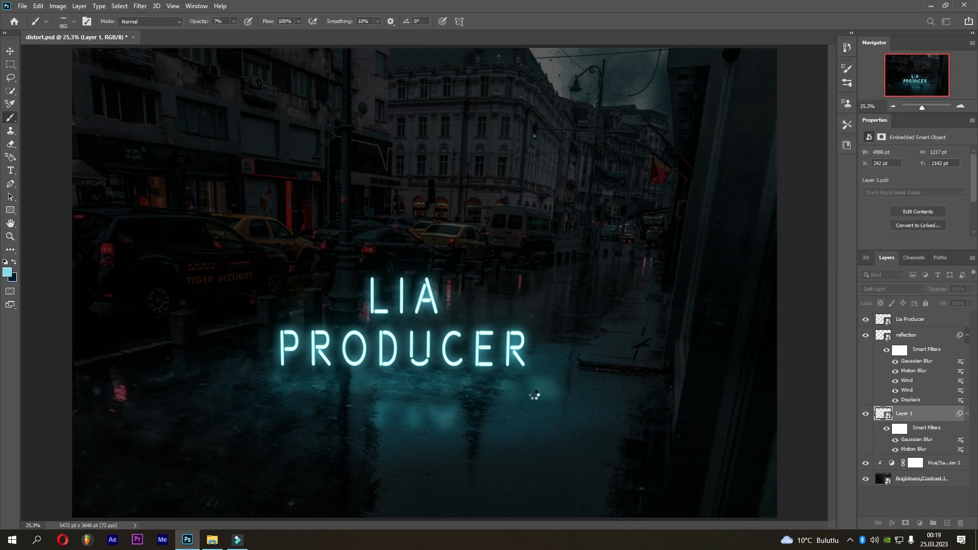
Step: Rasterize Layer 1 and dab faint cyan glow on the wet ground below and left of the text
click(499, 376)
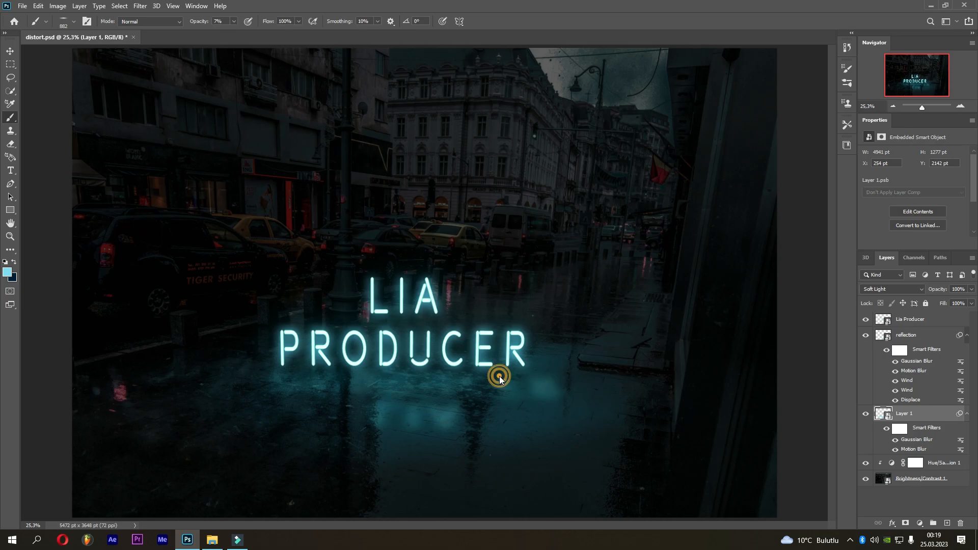
click(479, 211)
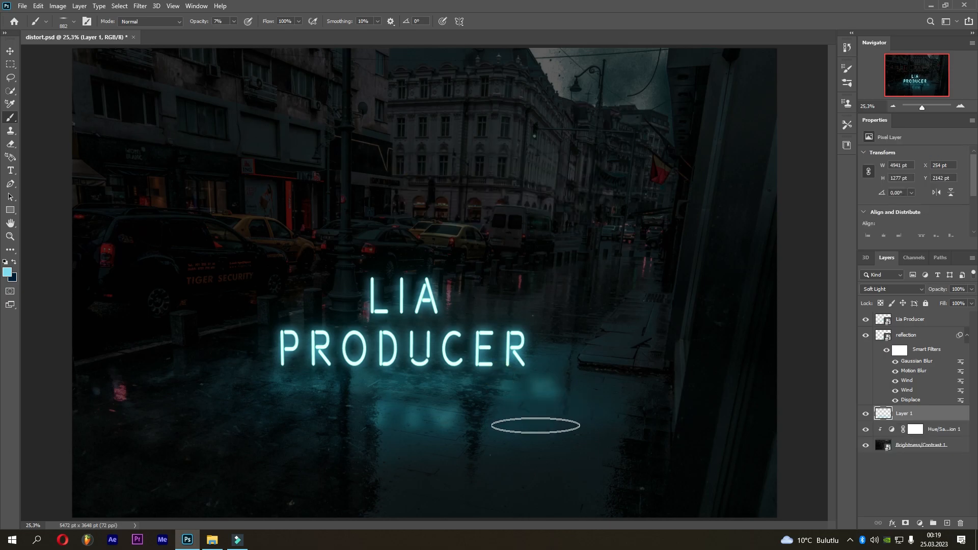
click(335, 406)
click(251, 393)
click(204, 376)
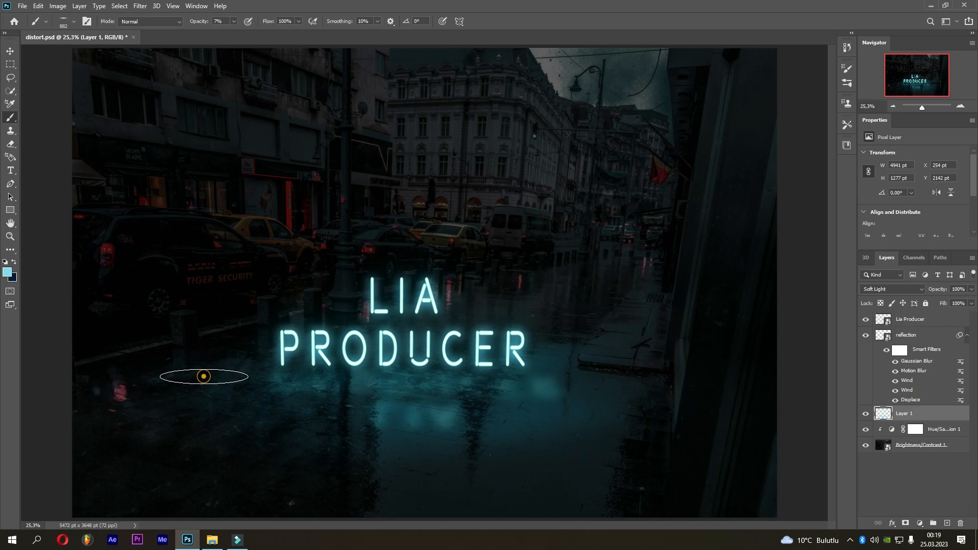
Step: Add a Vibrance adjustment clipped to Layer 1, with vibrance -69 and saturation +40
click(11, 51)
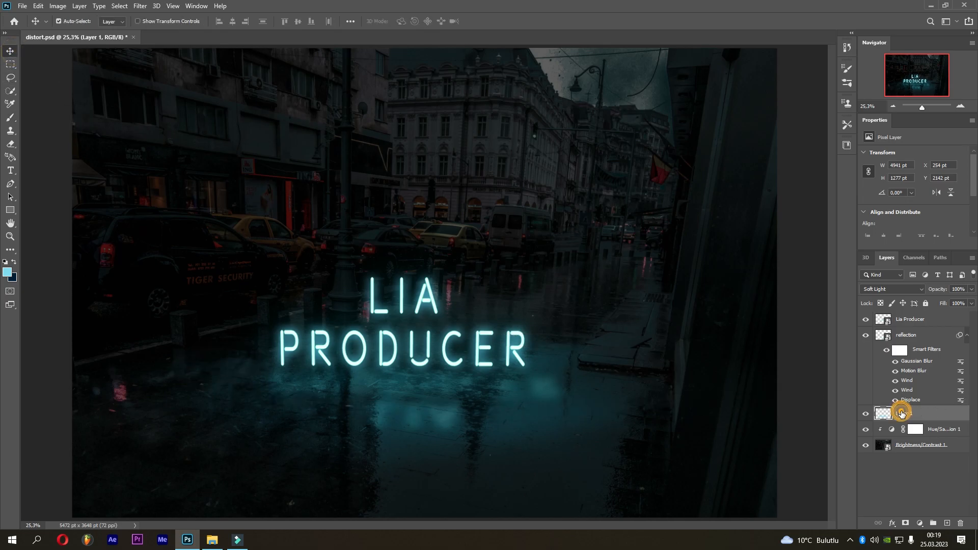
click(920, 523)
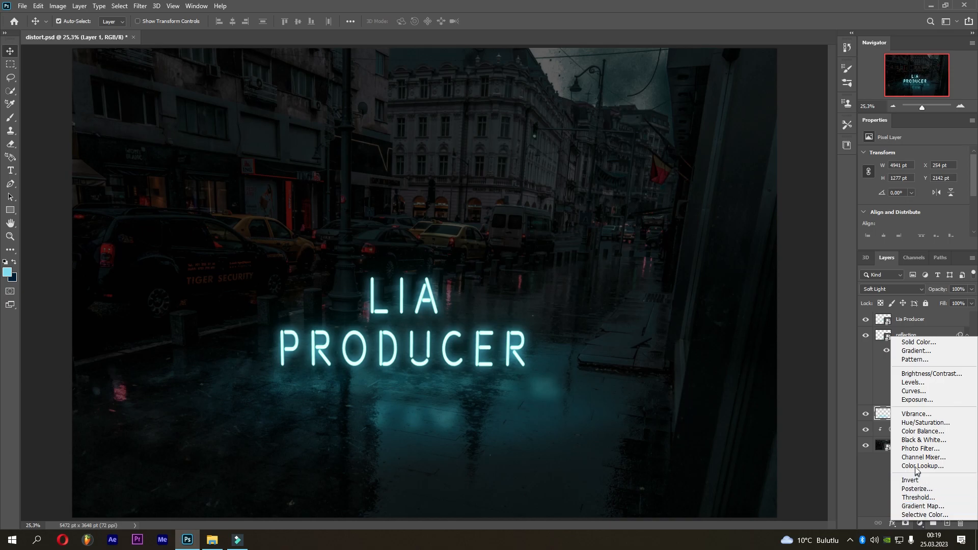
click(917, 414)
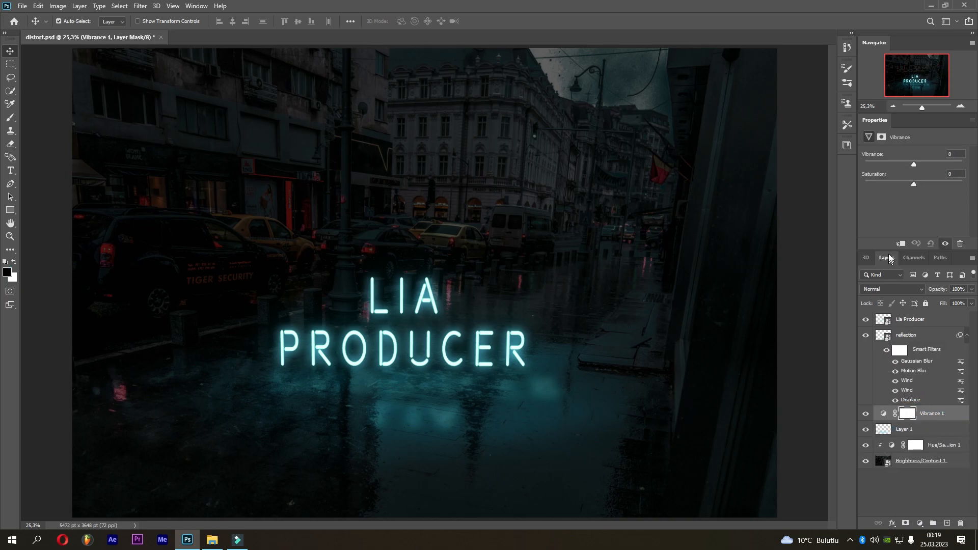
click(900, 244)
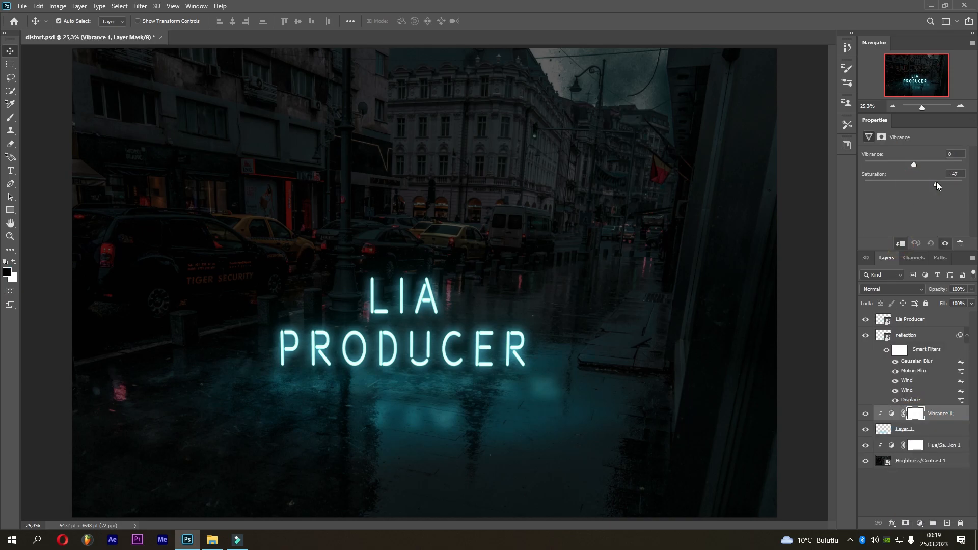
drag(943, 183, 930, 164)
Step: Add a Brightness/Contrast adjustment clipped to the painted glow, set brightness to 31 and lower the contrast
click(891, 413)
click(925, 524)
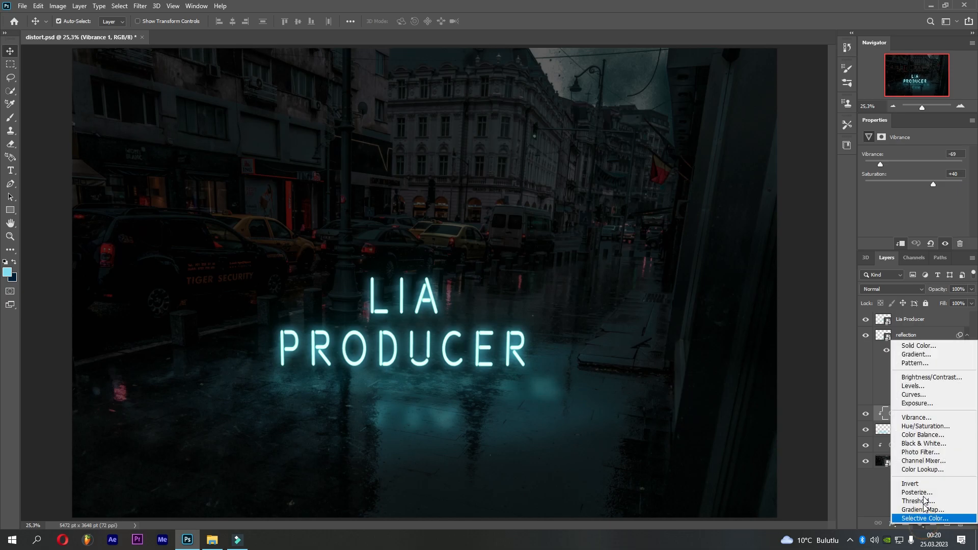
click(923, 376)
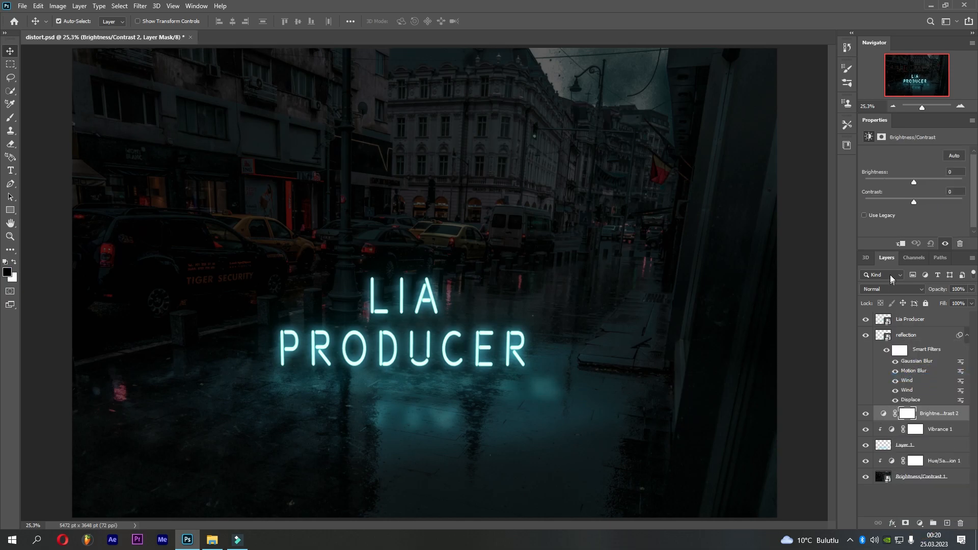
click(899, 244)
drag(912, 179, 924, 182)
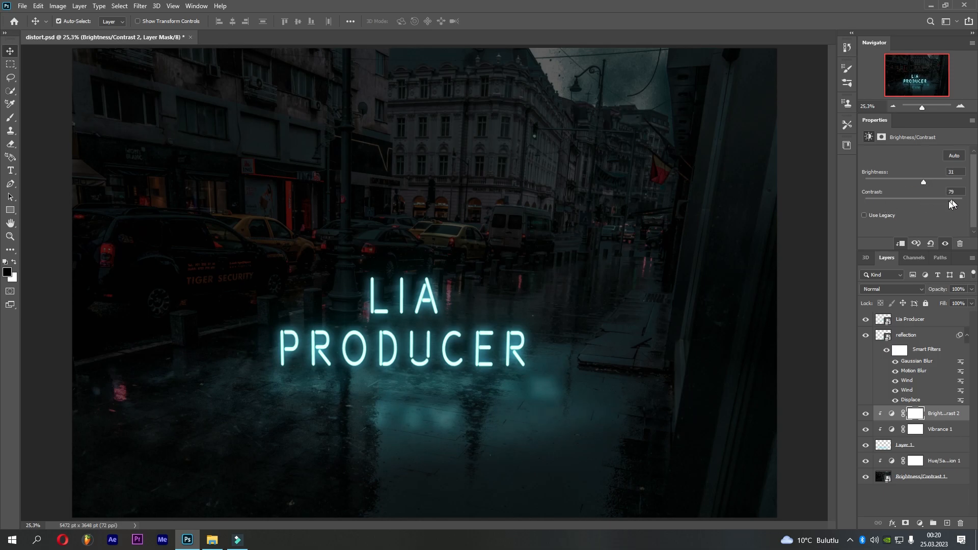
click(876, 203)
Step: Apply the Add Noise filter to Layer 1 with uniform, monochromatic noise
click(904, 446)
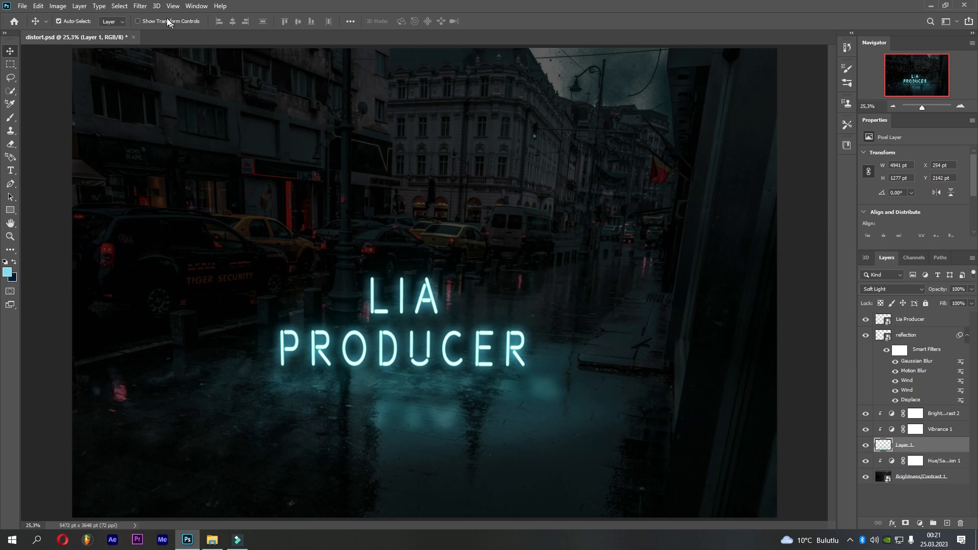
click(142, 6)
click(189, 150)
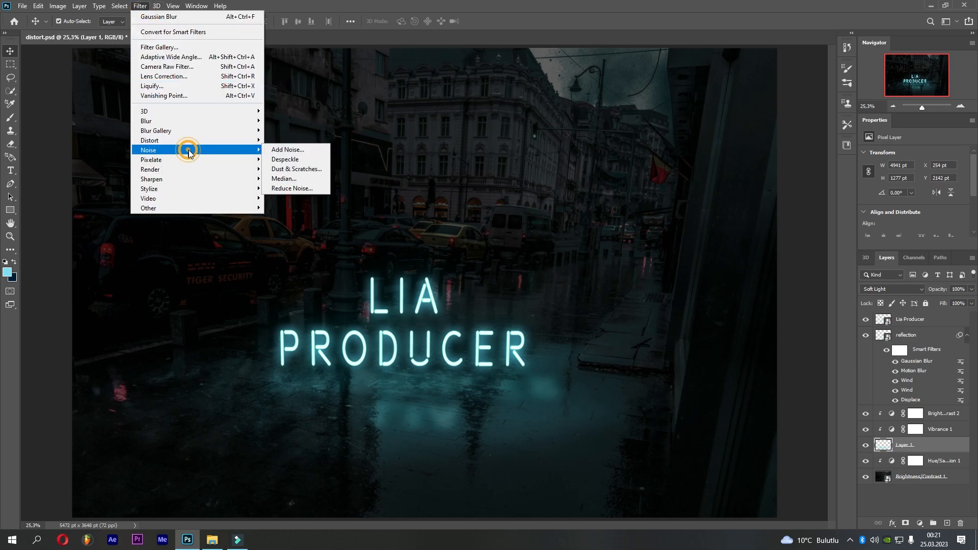
click(270, 149)
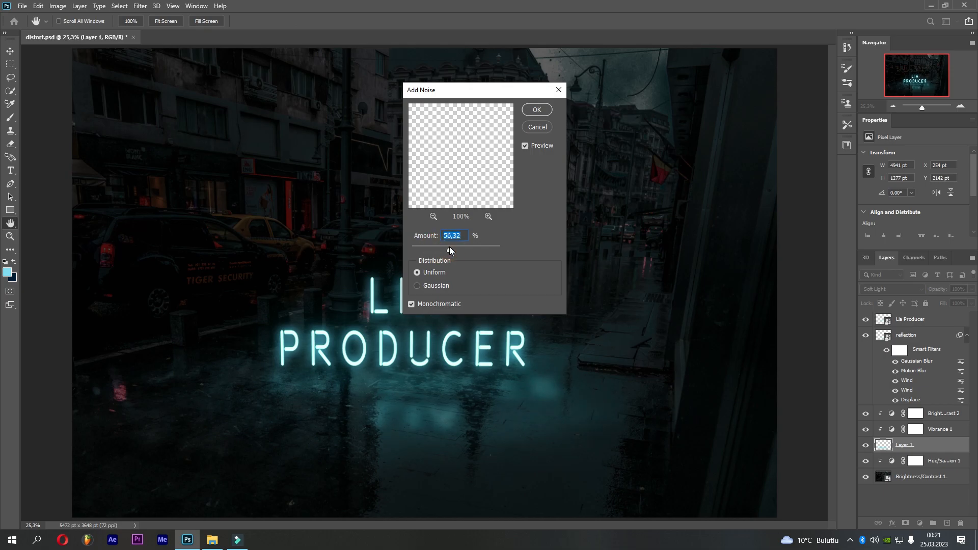
drag(446, 250, 445, 248)
click(524, 146)
click(529, 115)
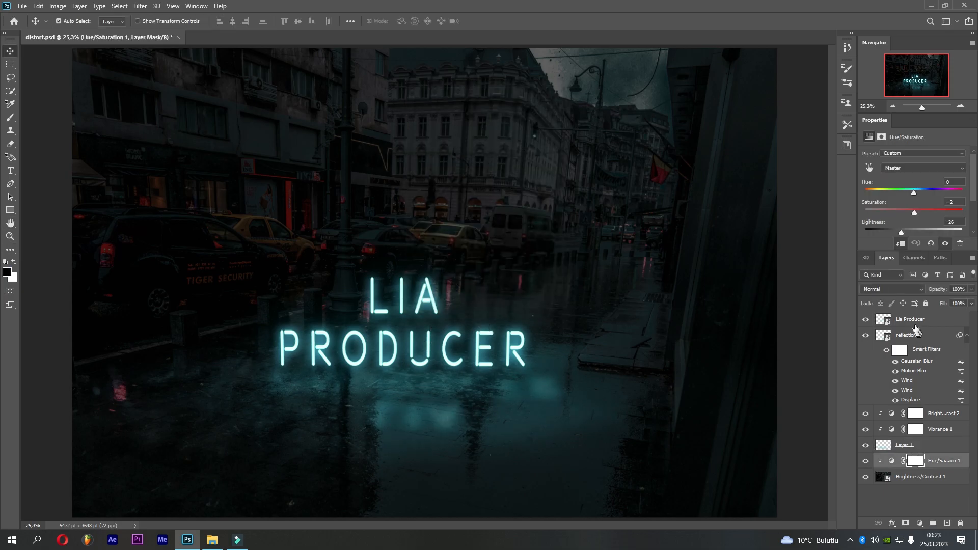
Step: Add a Hue/Saturation adjustment above the Lia Producer layer, try a hue of +19 and undo that hue change
click(912, 320)
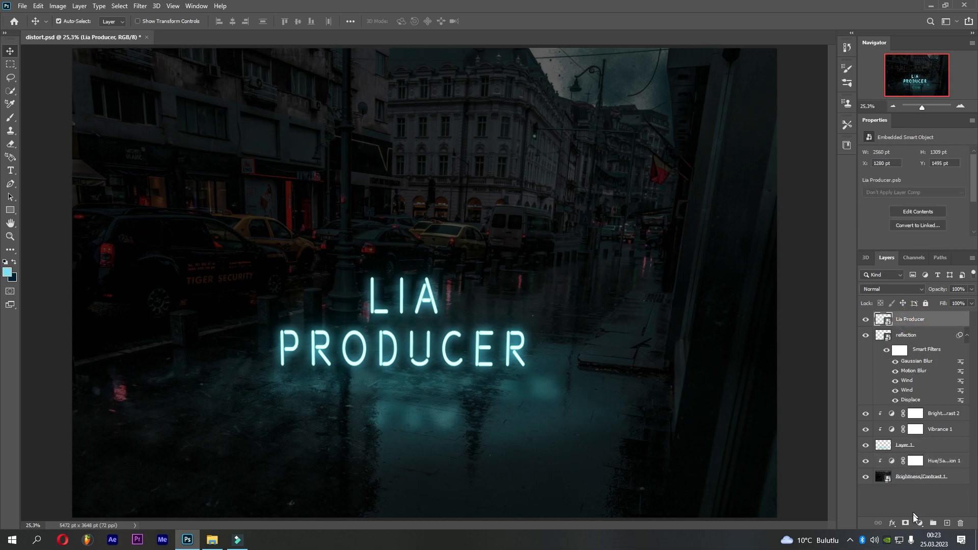
click(919, 522)
click(918, 425)
mouse_move(914, 191)
mouse_down()
mouse_move(904, 191)
mouse_move(921, 191)
mouse_up()
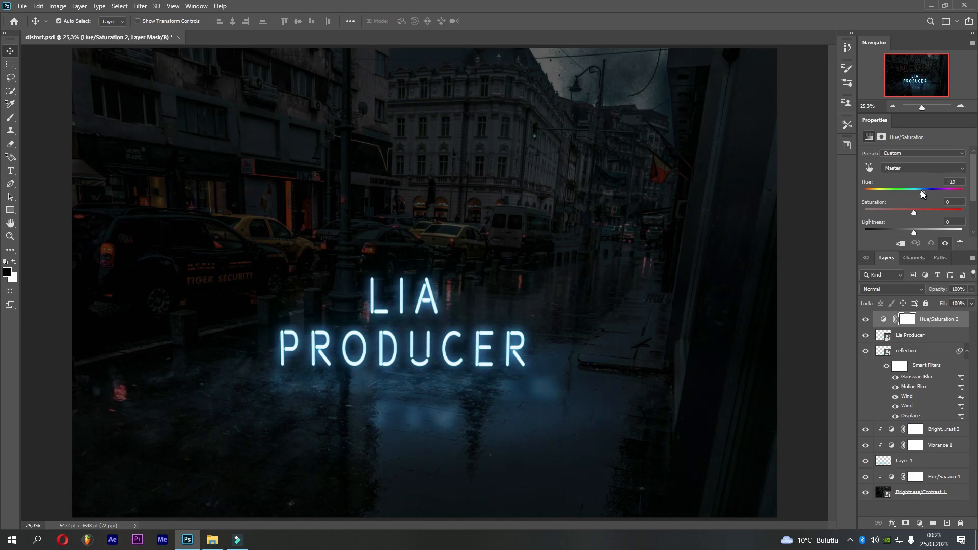
key(ctrl+z)
Step: Target the cyans by sampling the ground glow and turn them purple with hue about +108 and lightness -8
click(869, 167)
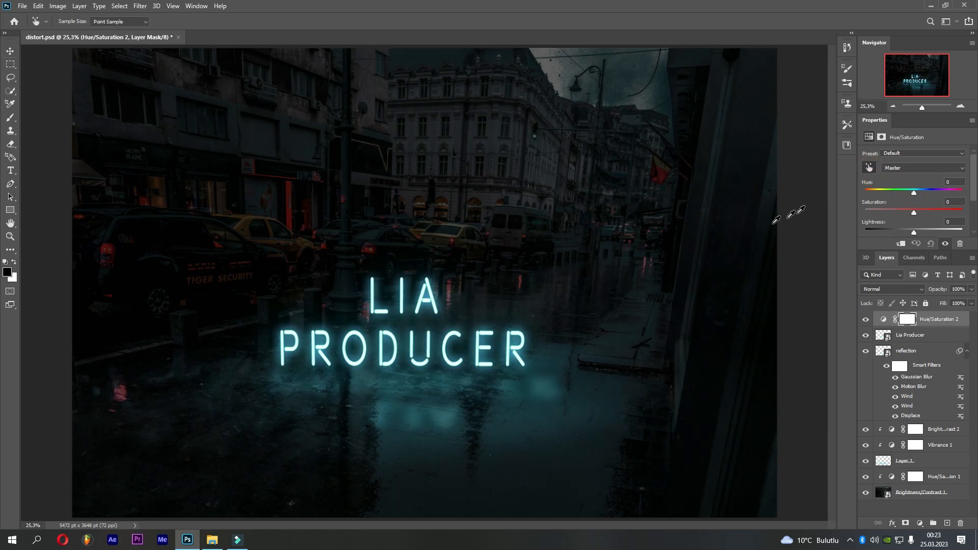
click(540, 382)
drag(913, 192, 971, 193)
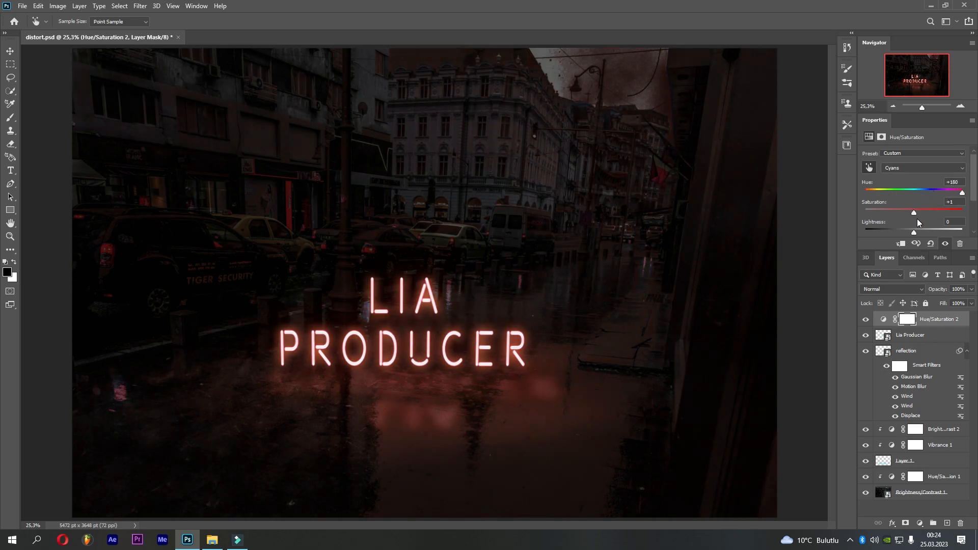
drag(899, 234, 924, 234)
drag(962, 193, 933, 197)
drag(917, 197, 889, 196)
mouse_move(968, 200)
mouse_down()
mouse_move(866, 200)
mouse_move(897, 191)
mouse_move(969, 196)
mouse_move(870, 197)
mouse_move(951, 195)
mouse_up()
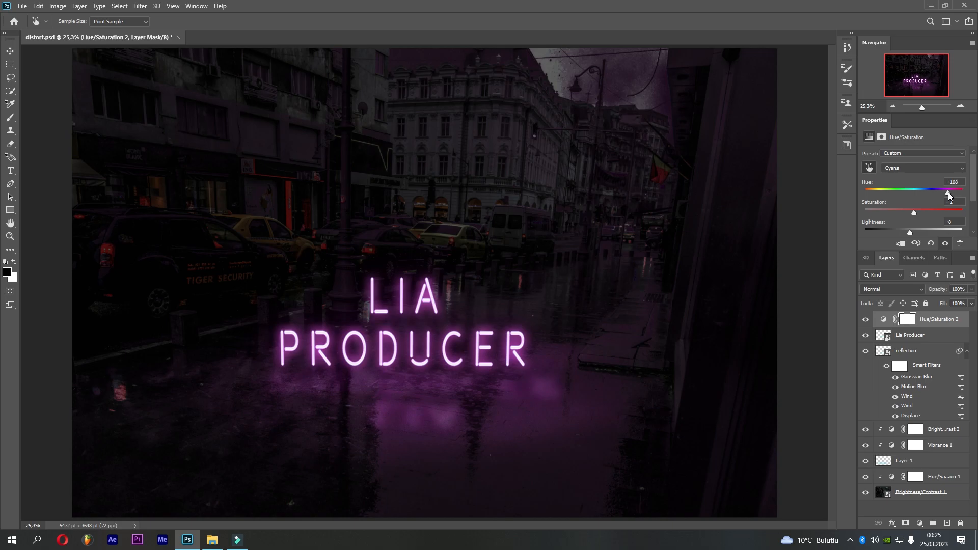
Step: Mask the purple hue shift off the buildings and sky with a soft round black brush at 100% opacity
key(v)
click(10, 118)
right_click(335, 239)
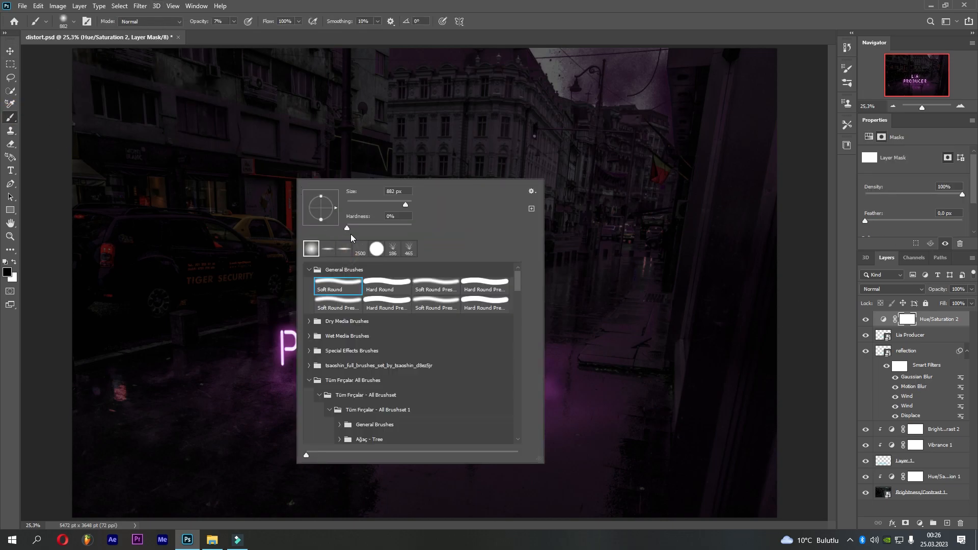
click(344, 251)
click(546, 16)
drag(197, 26, 293, 25)
mouse_move(572, 75)
mouse_down()
mouse_move(699, 71)
mouse_move(734, 93)
mouse_move(406, 62)
mouse_move(86, 79)
mouse_move(324, 122)
mouse_move(610, 146)
mouse_move(567, 169)
mouse_move(589, 203)
mouse_move(451, 215)
mouse_up()
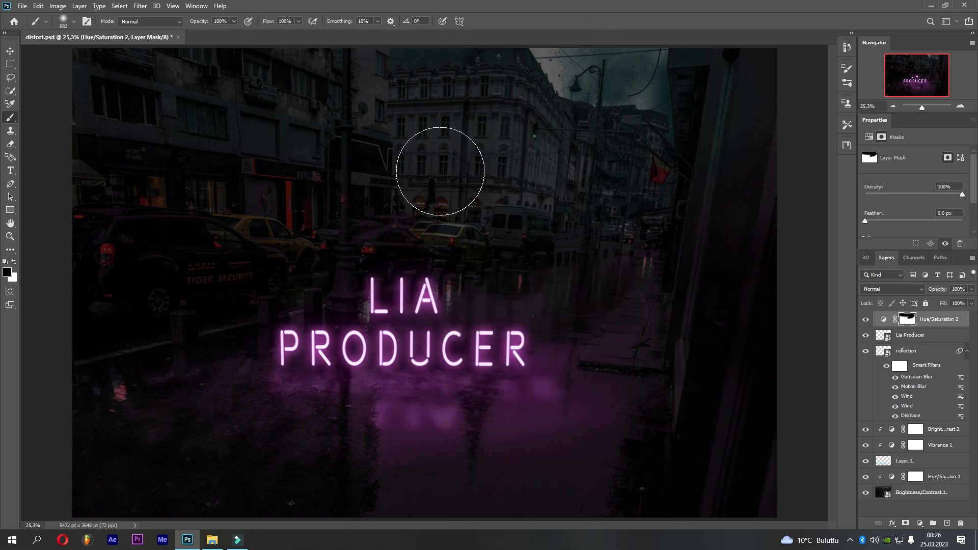
Step: Partially mask the purple shift along the street's right side, lower edge and left side at 22% brush opacity
drag(198, 22, 184, 21)
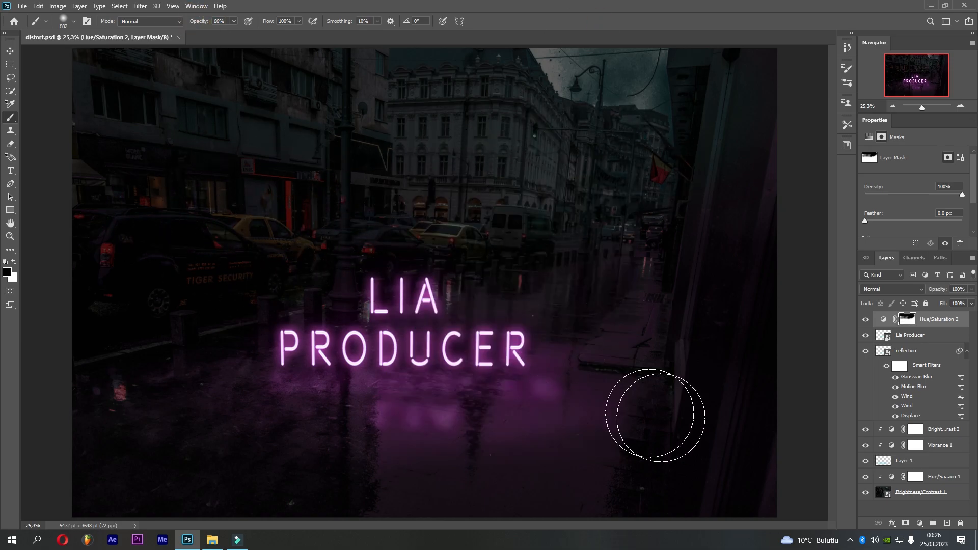
drag(204, 23, 183, 23)
mouse_move(640, 323)
mouse_down()
mouse_move(657, 312)
mouse_move(717, 476)
mouse_up()
drag(644, 469, 346, 494)
drag(141, 474, 112, 420)
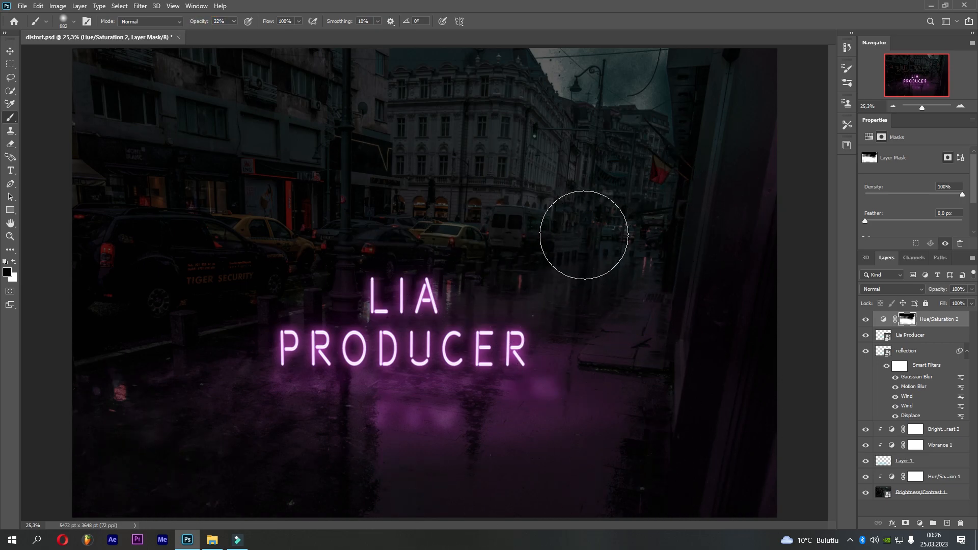
key(v)
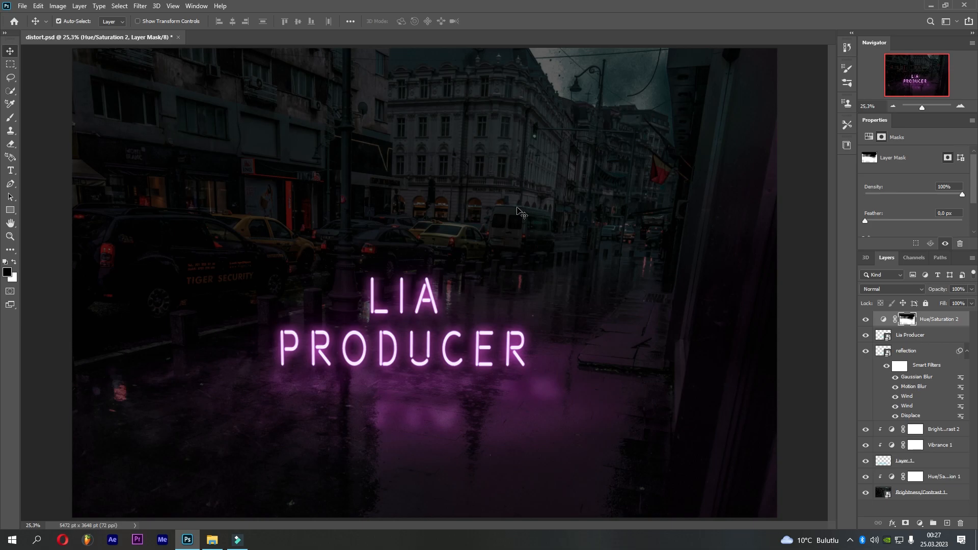
Step: Toggle the visibility of the Hue/Saturation 2 layer to compare the cyan and purple versions of the neon scene
click(865, 320)
click(865, 320)
click(864, 320)
click(865, 319)
click(864, 320)
click(865, 320)
click(865, 320)
click(865, 320)
click(864, 320)
click(865, 320)
click(865, 320)
click(865, 320)
click(865, 320)
click(865, 320)
click(866, 319)
click(866, 320)
drag(918, 298, 909, 298)
click(866, 320)
click(865, 319)
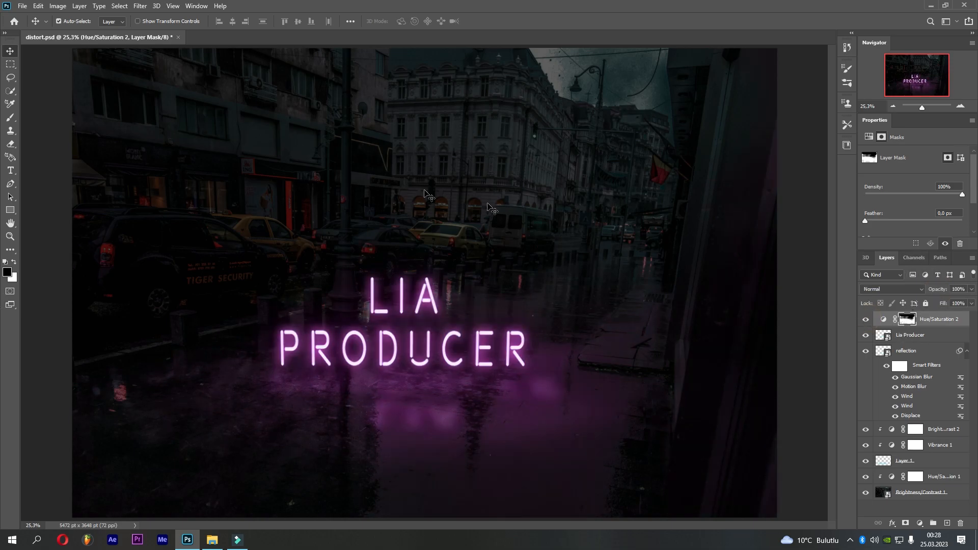